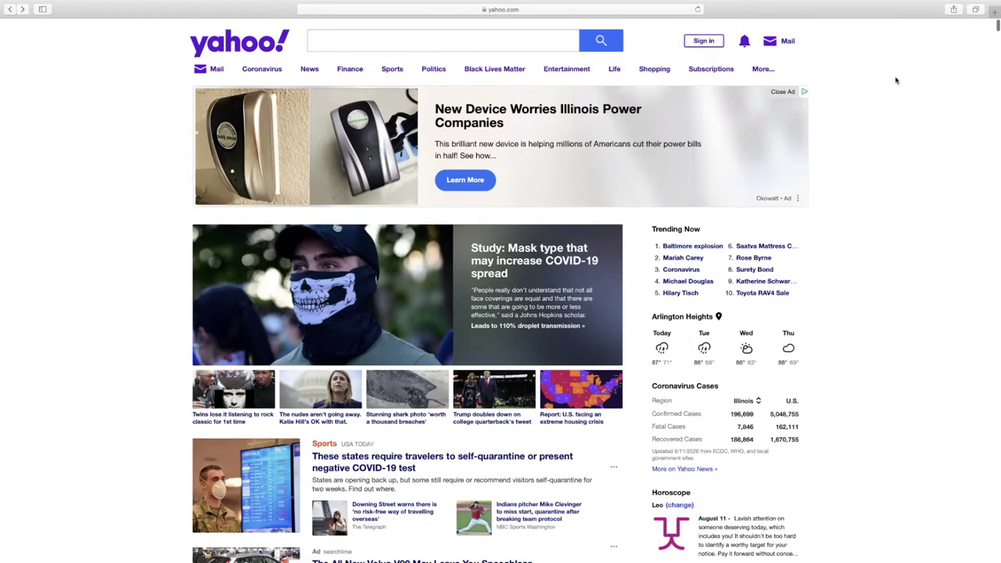
Step: Start a new Yahoo account and pass the robot check by selecting the fire hydrant tiles
{"action": "left_click", "coordinate": [784, 43]}
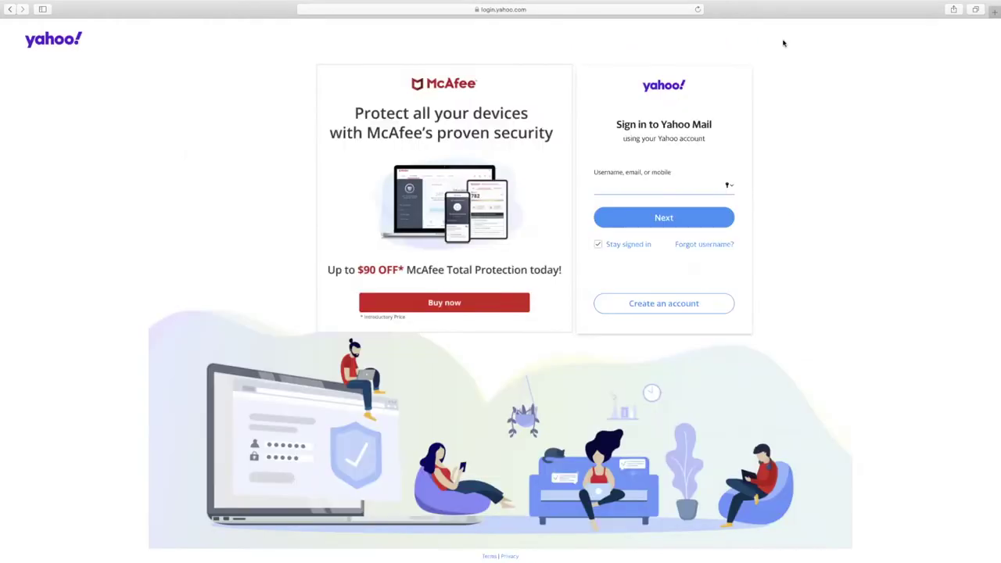
{"action": "left_click", "coordinate": [708, 307]}
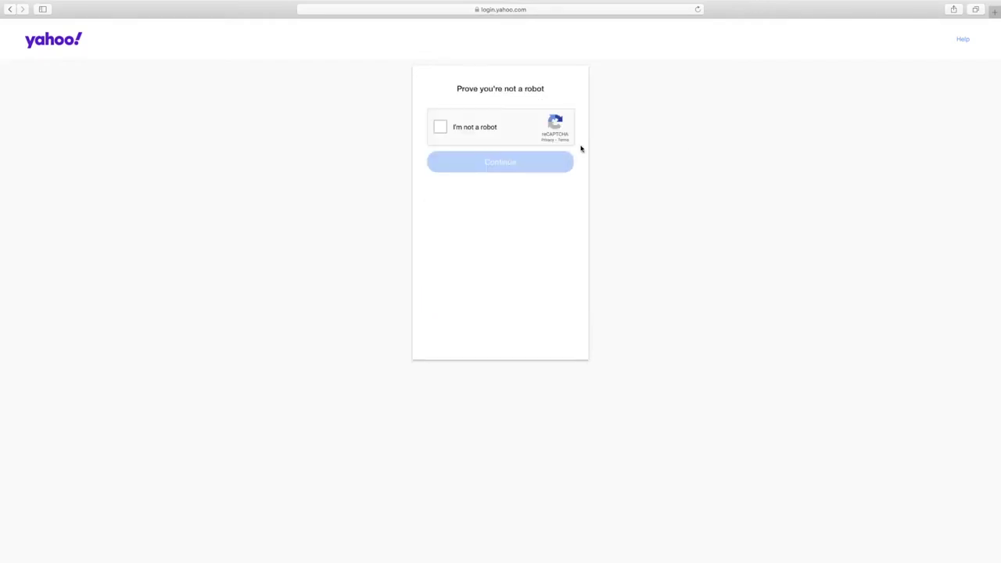
{"action": "left_click", "coordinate": [441, 128]}
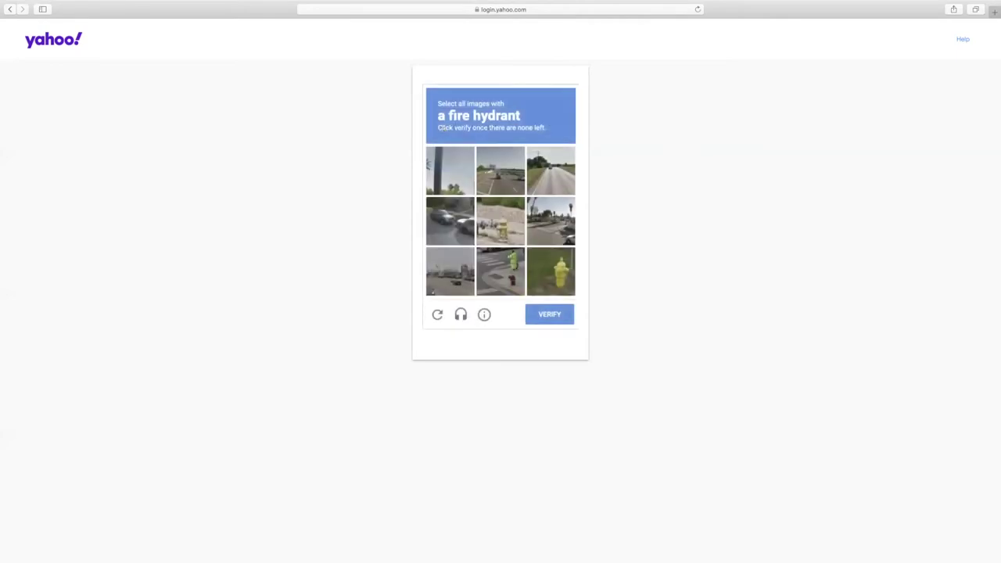
{"action": "left_click", "coordinate": [491, 229]}
{"action": "left_click", "coordinate": [496, 266]}
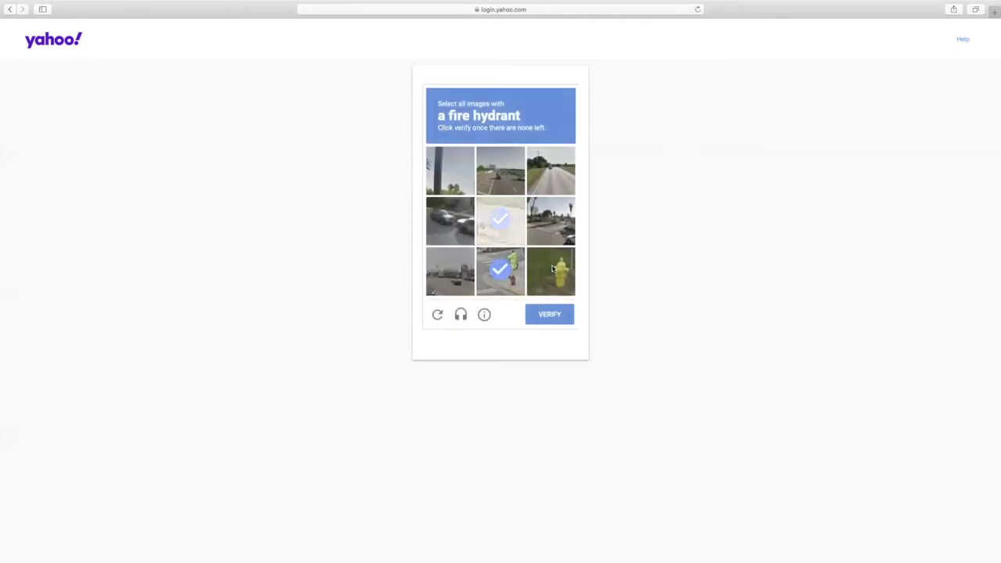
{"action": "left_click", "coordinate": [549, 313]}
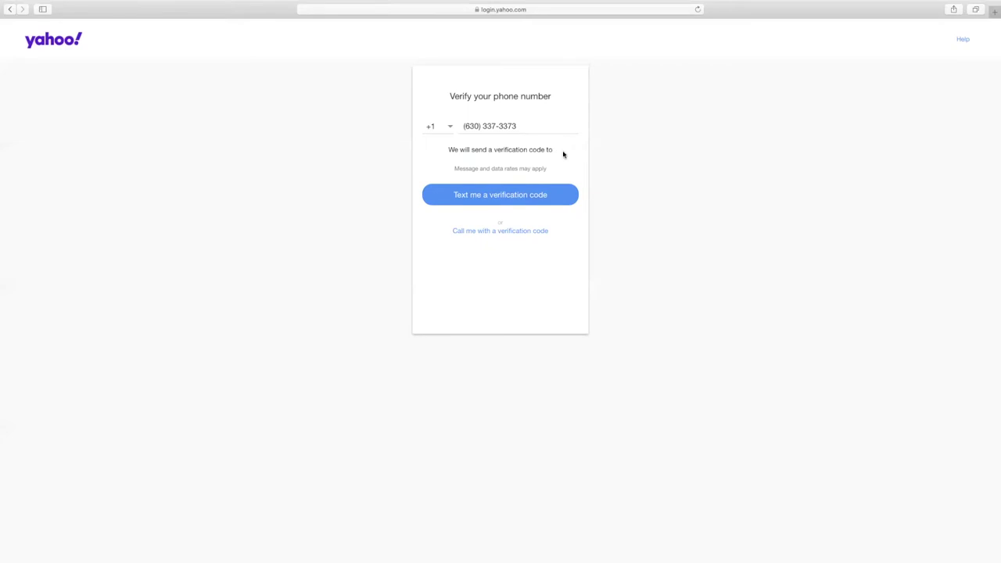
Step: Verify the new account's phone with the texted verification code
{"action": "left_click", "coordinate": [556, 203]}
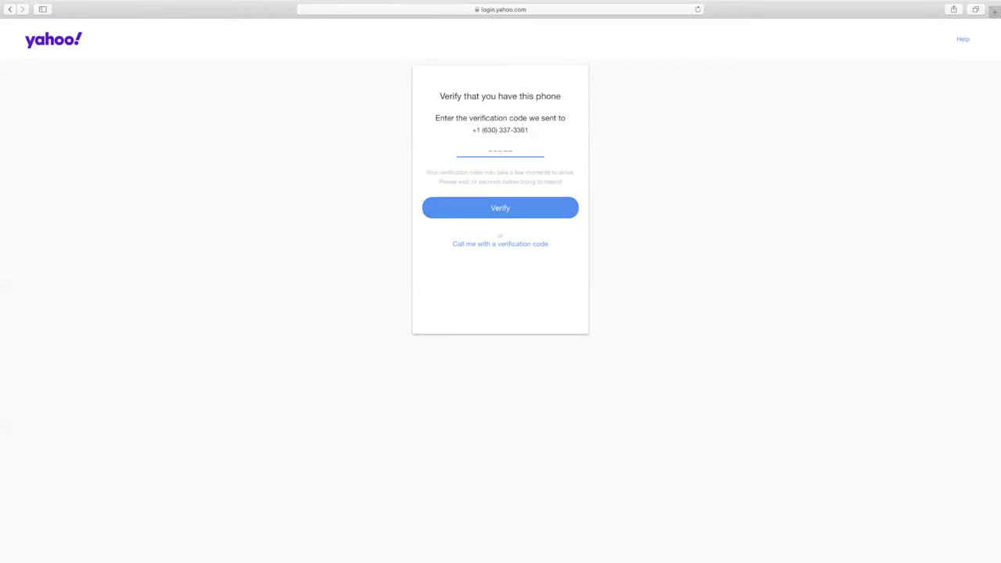
{"action": "left_click", "coordinate": [560, 212]}
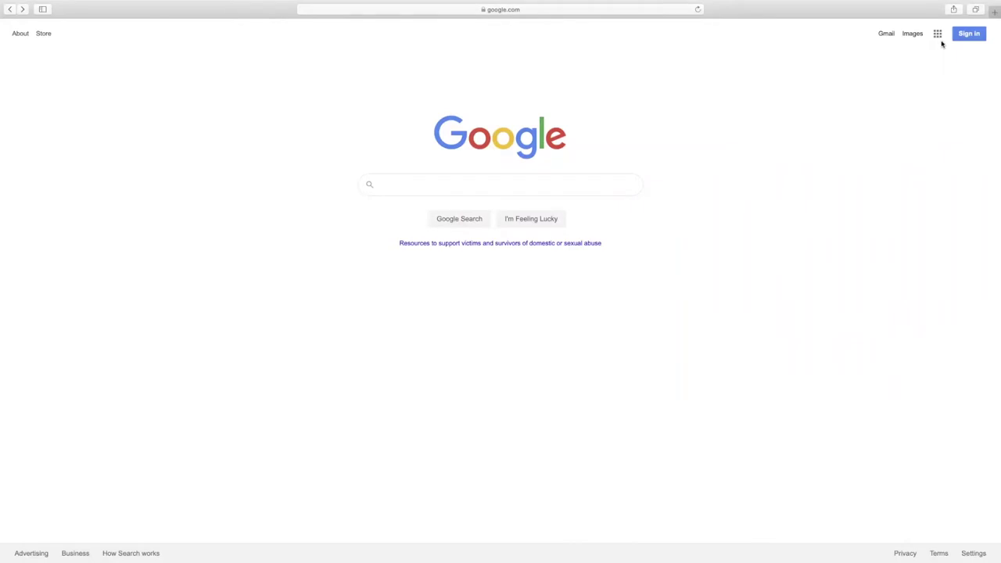
Step: From Google Sign in, create an account for myself and accept the privacy terms
{"action": "left_click", "coordinate": [977, 34]}
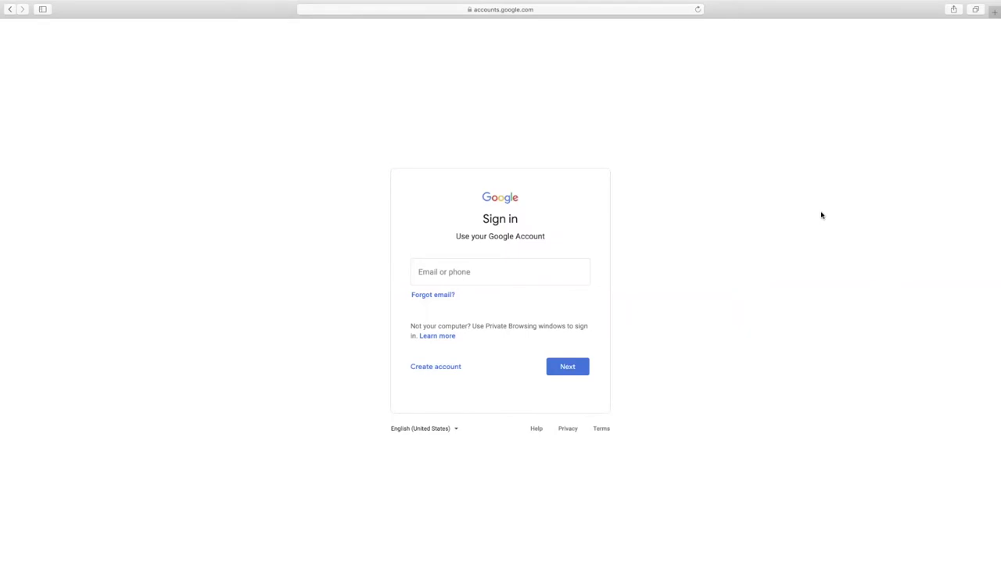
{"action": "left_click", "coordinate": [443, 369]}
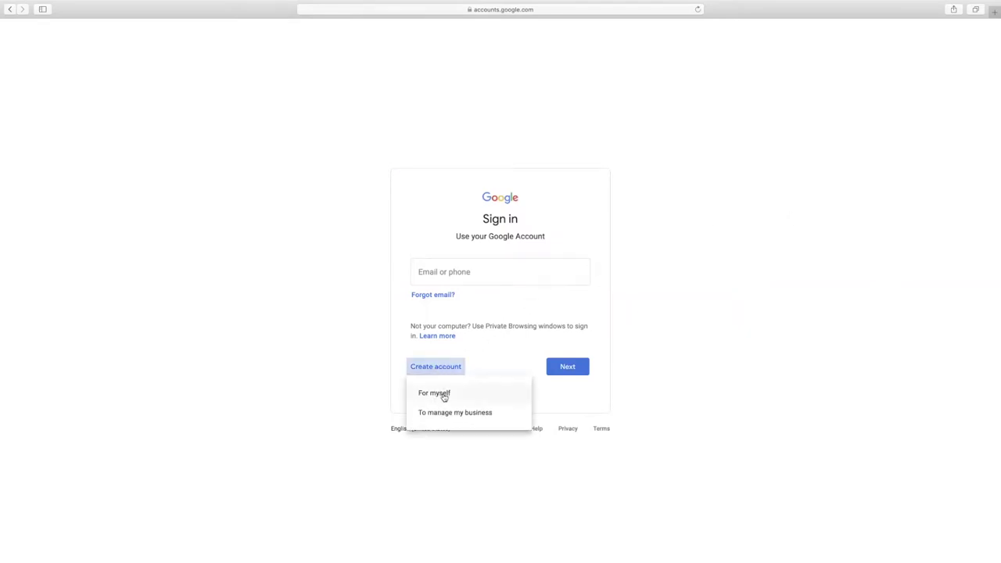
{"action": "left_click", "coordinate": [443, 394]}
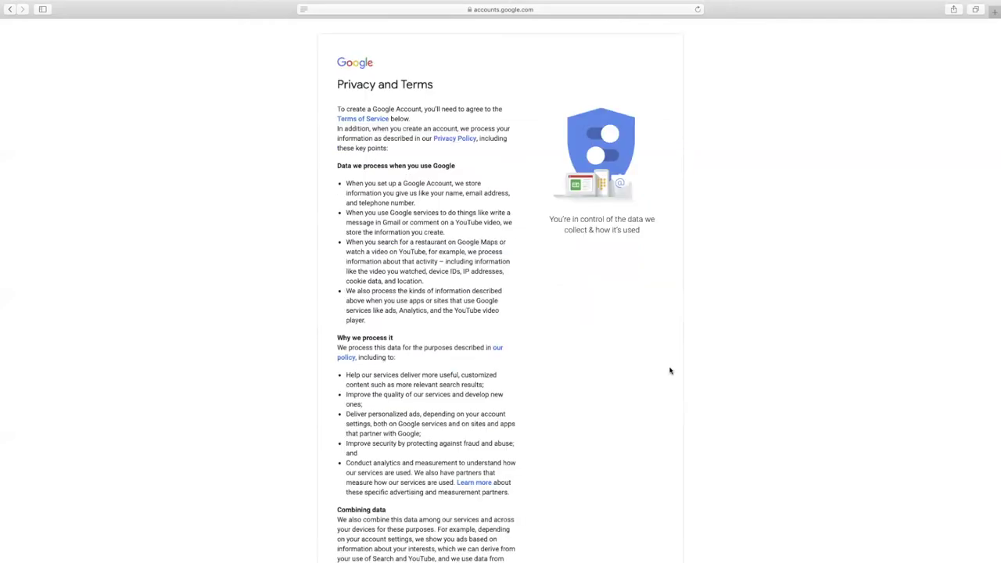
{"action": "scroll", "coordinate": [668, 371], "scroll_direction": "down", "scroll_amount": 5}
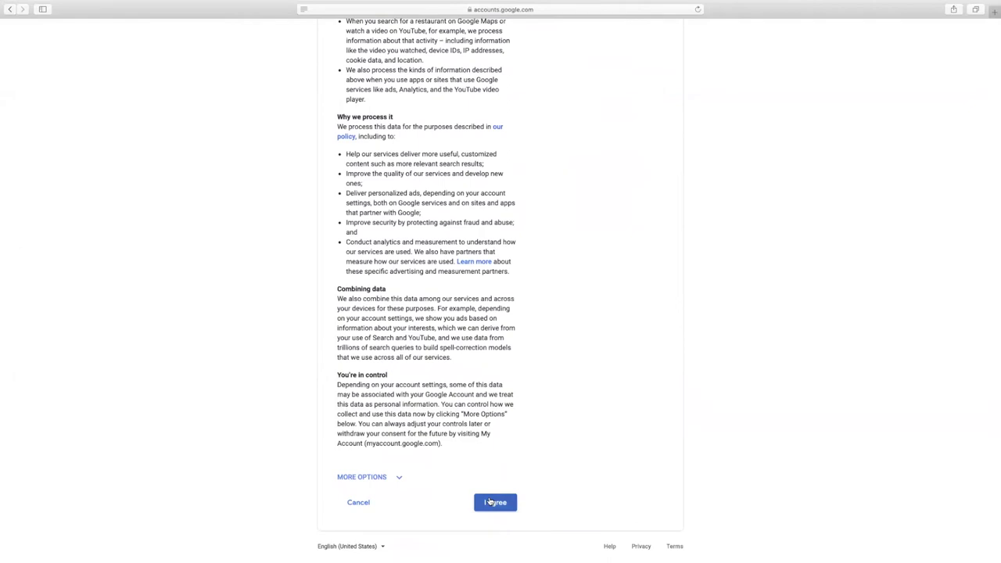
{"action": "left_click", "coordinate": [491, 502]}
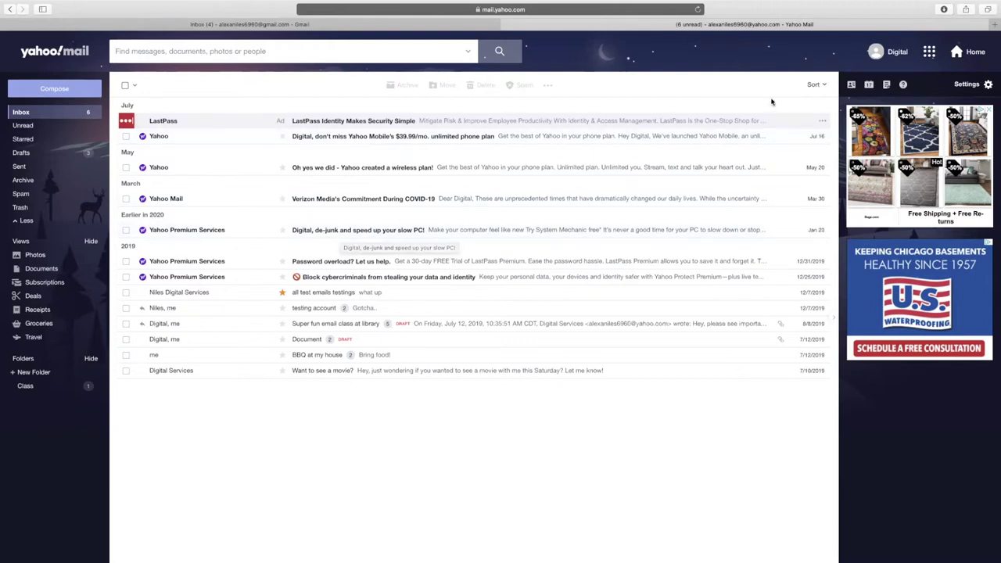
Step: Check the Yahoo inbox Sort options, then go back to the Gmail tab
{"action": "left_click", "coordinate": [823, 85]}
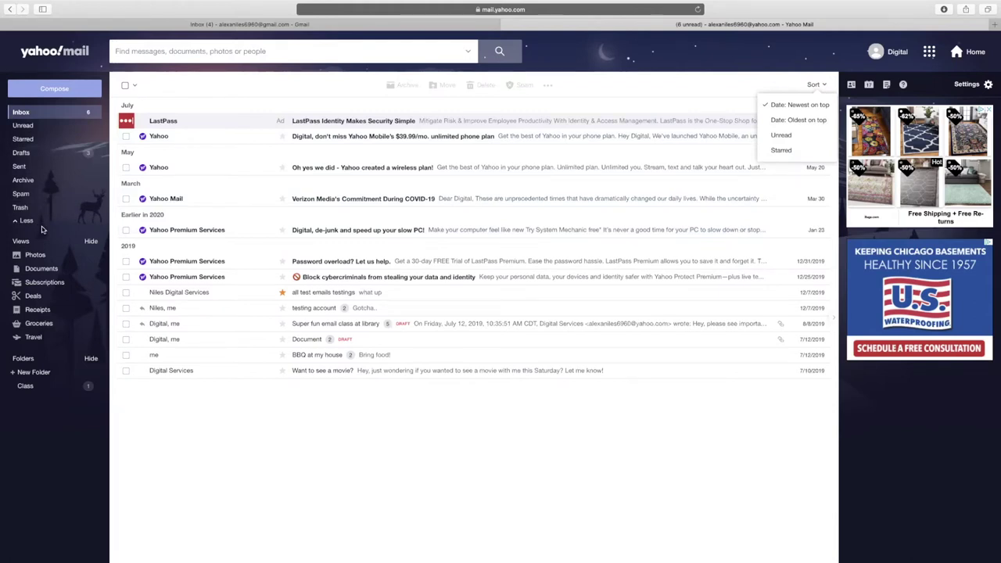
{"action": "left_click", "coordinate": [175, 25]}
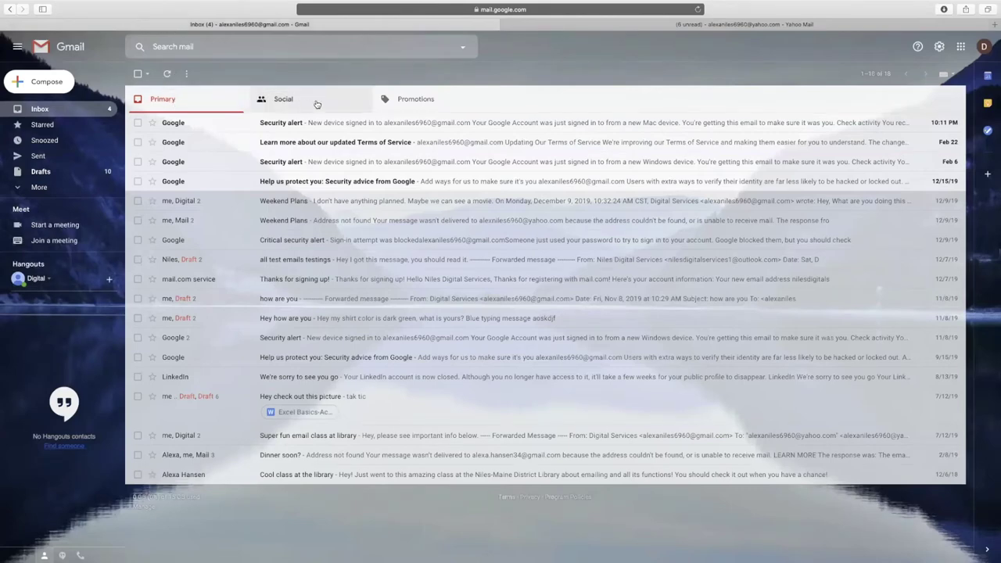
Step: Browse the Social and Promotions categories, then return to Primary
{"action": "left_click", "coordinate": [317, 104]}
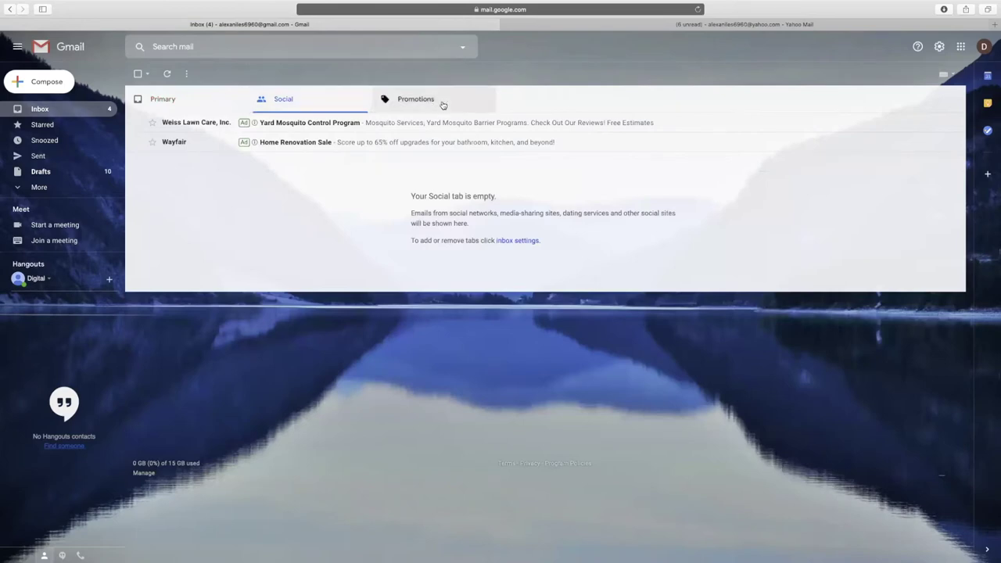
{"action": "left_click", "coordinate": [442, 105]}
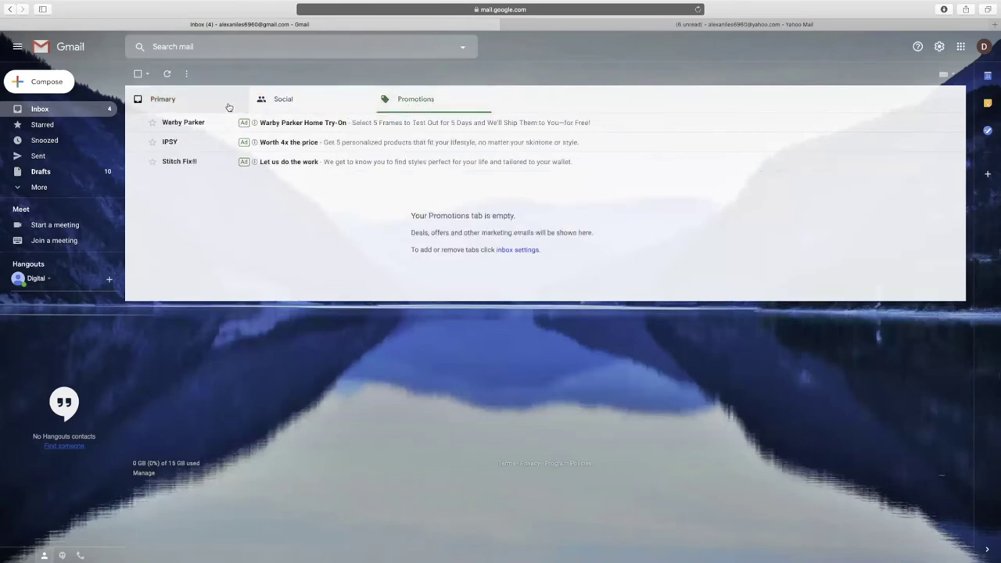
{"action": "left_click", "coordinate": [202, 106]}
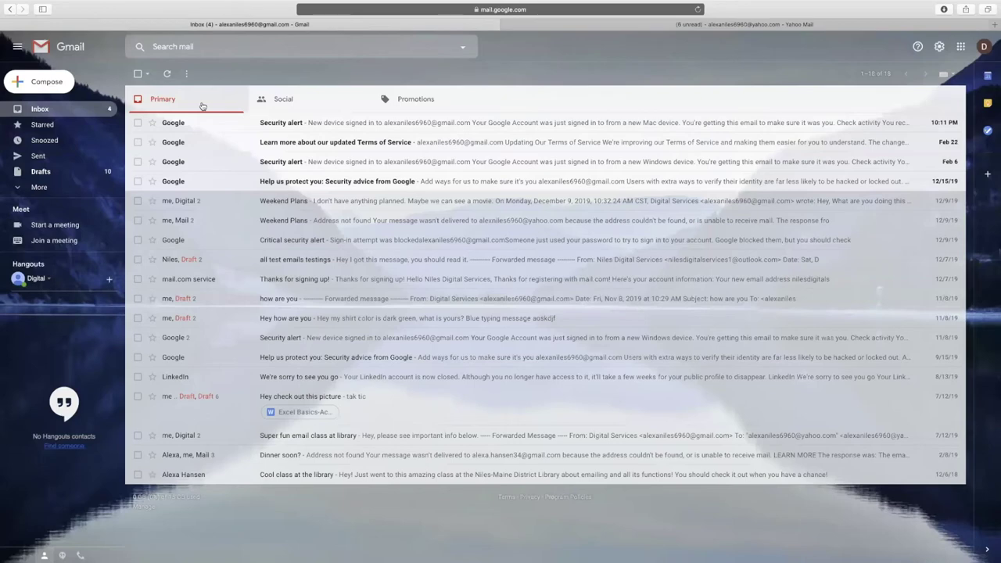
Step: Expand the sidebar's full label list with More and scroll through it
{"action": "left_click", "coordinate": [47, 187]}
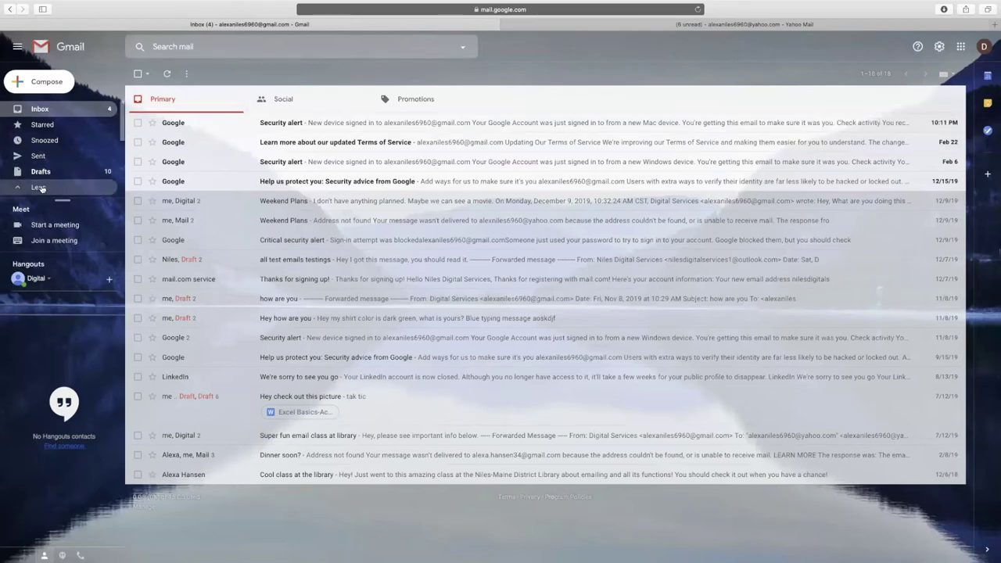
{"action": "scroll", "coordinate": [69, 141], "scroll_direction": "down", "scroll_amount": 2}
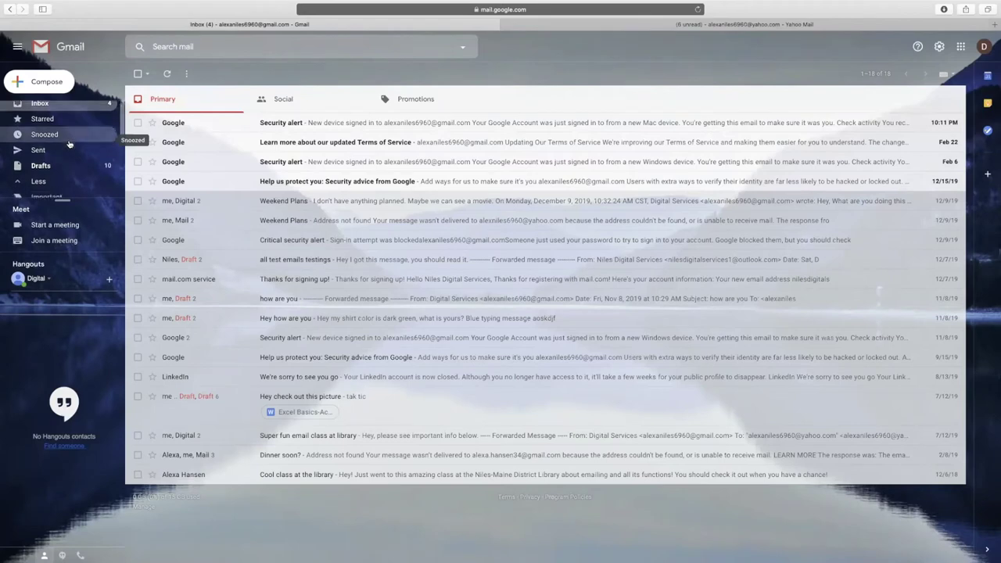
{"action": "scroll", "coordinate": [69, 144], "scroll_direction": "down", "scroll_amount": 2}
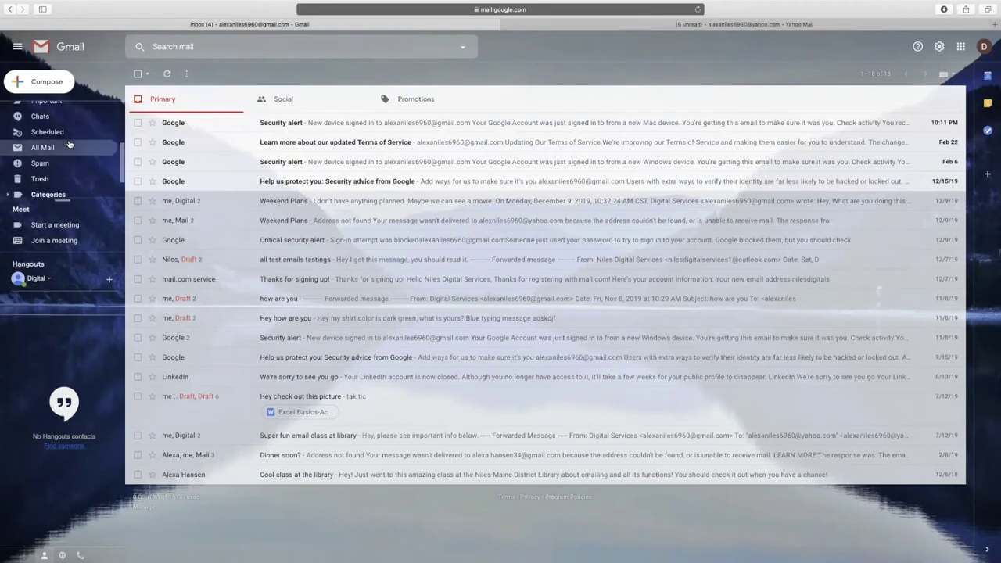
{"action": "scroll", "coordinate": [69, 144], "scroll_direction": "up", "scroll_amount": 3}
{"action": "scroll", "coordinate": [69, 144], "scroll_direction": "up", "scroll_amount": 2}
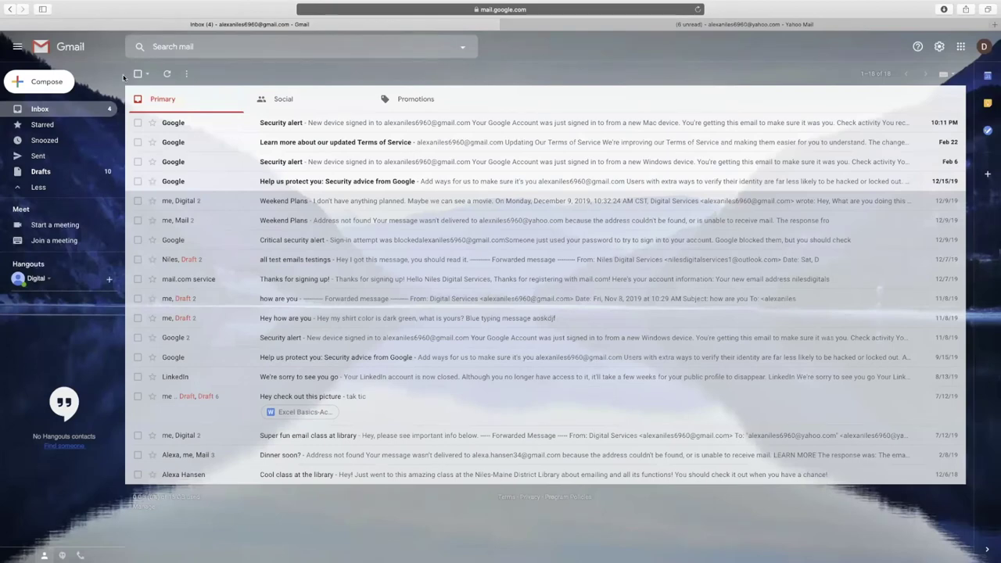
Step: Start a new Gmail message addressed to the suggested Yahoo address
{"action": "left_click", "coordinate": [45, 85]}
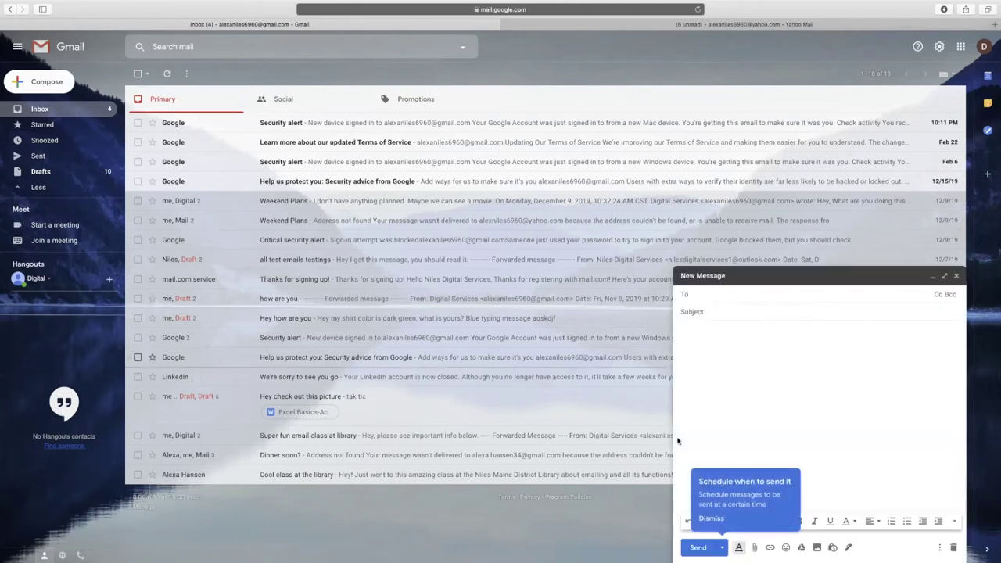
{"action": "left_click", "coordinate": [710, 520]}
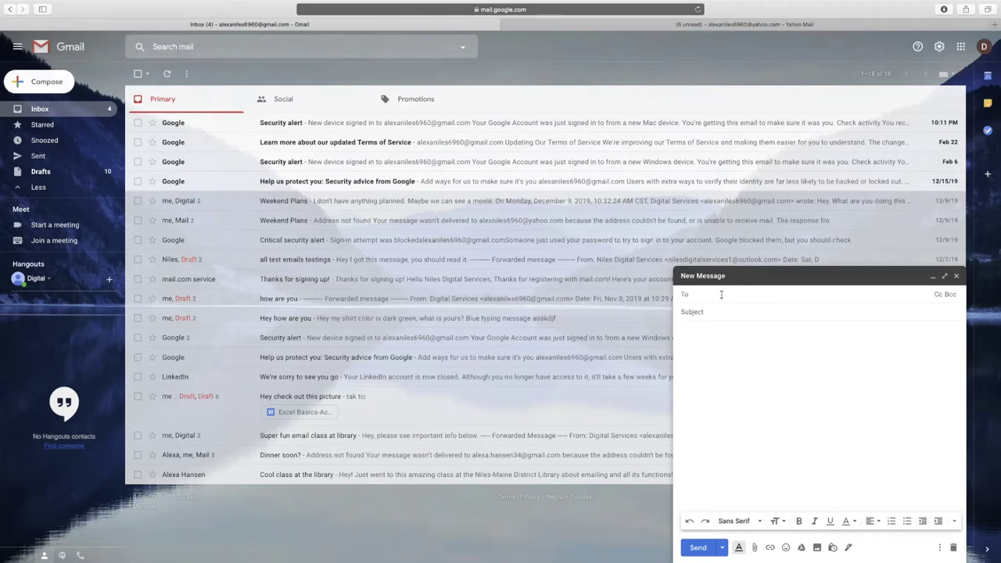
{"action": "type", "text": "a"}
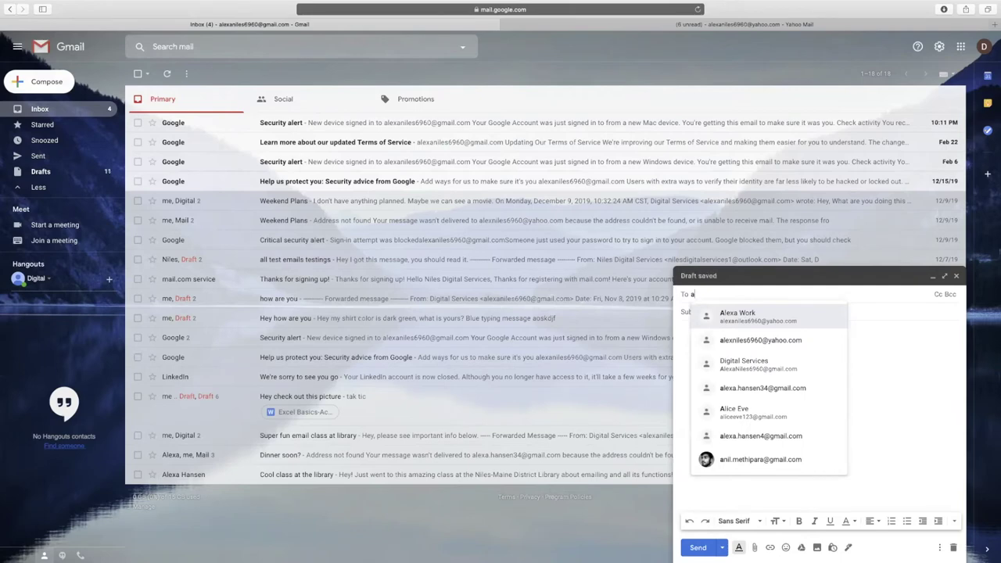
{"action": "key", "text": "Down"}
{"action": "key", "text": "Return"}
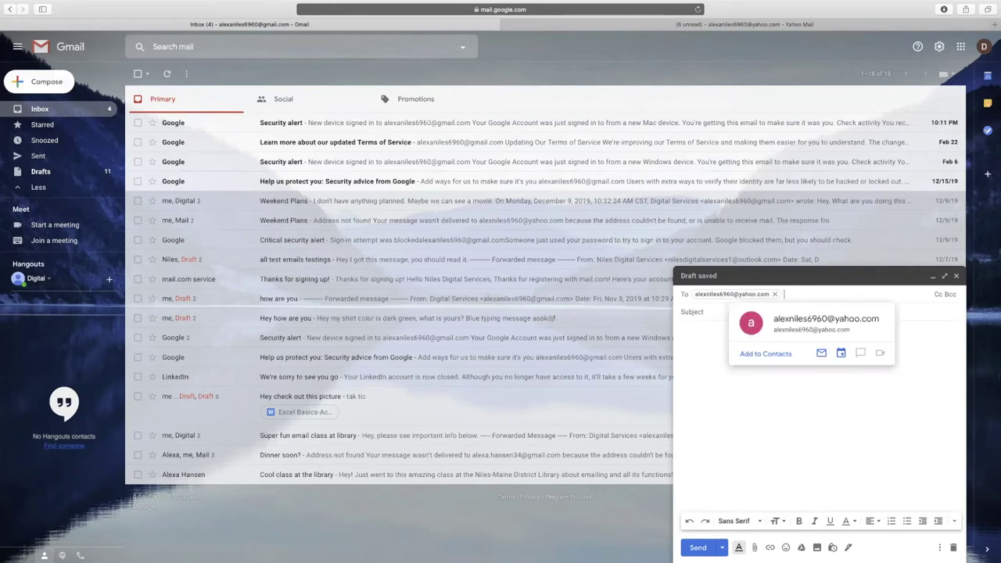
Step: Title it 'Hello friend!', write the dinner-next-week invitation ending 'Let me know!', and send
{"action": "left_click", "coordinate": [696, 310]}
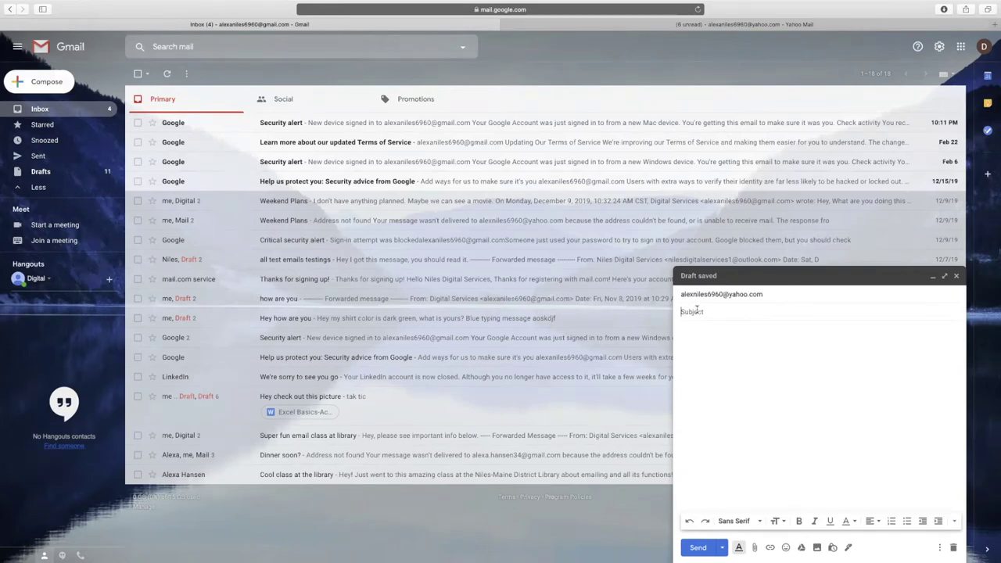
{"action": "type", "text": "Hello friend!"}
{"action": "key", "text": "Tab"}
{"action": "type", "text": "Would you "}
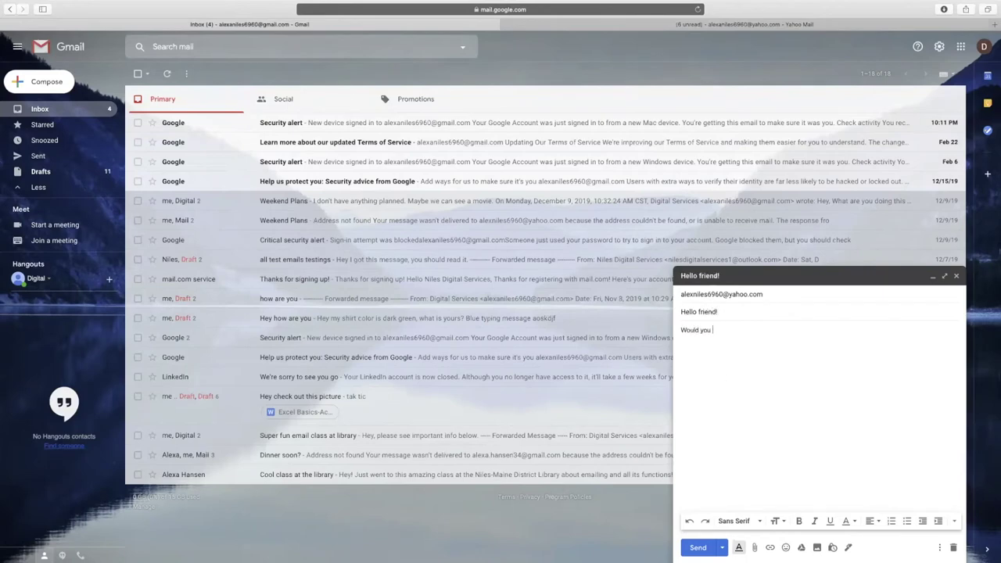
{"action": "type", "text": "like to come over for dinner next wee"}
{"action": "key", "text": "Tab"}
{"action": "type", "text": "Let me know!"}
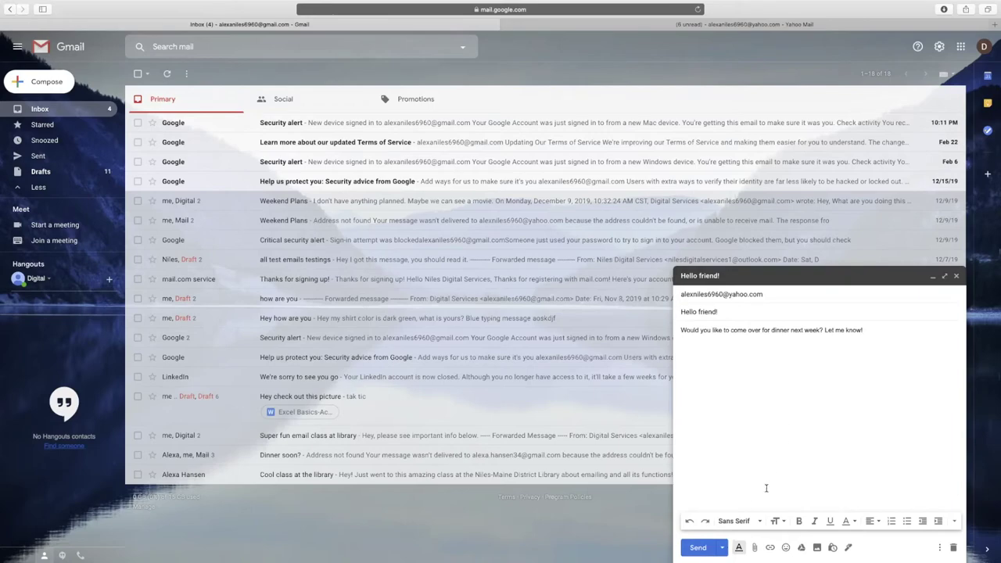
{"action": "left_click", "coordinate": [698, 548]}
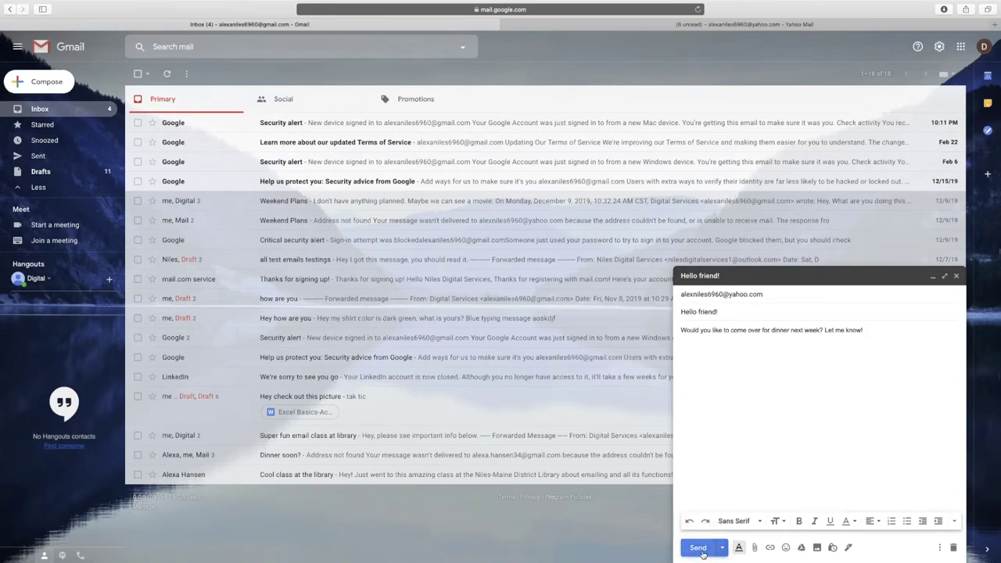
{"action": "left_click", "coordinate": [744, 24]}
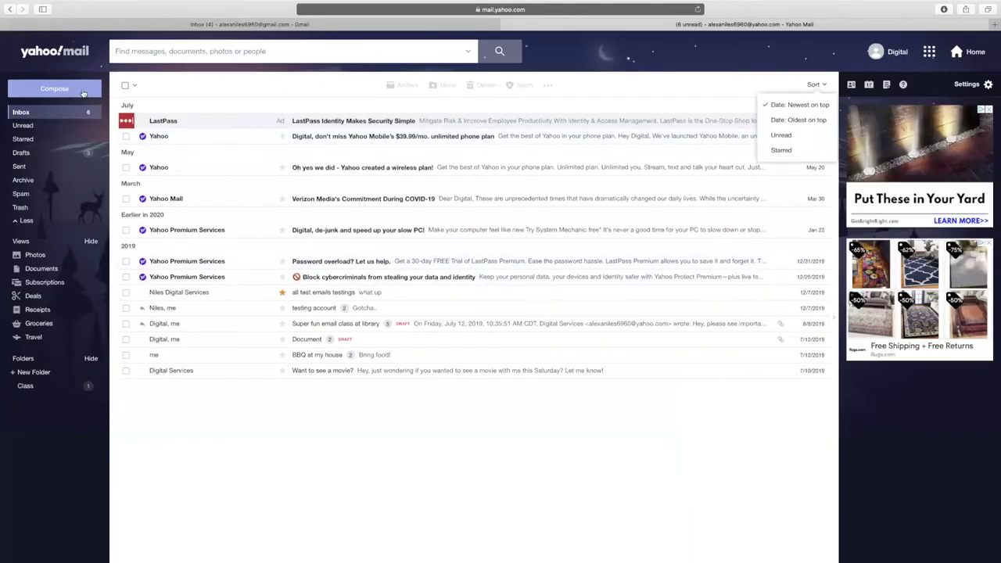
Step: Start a Yahoo message to Digital Services with subject 'Thank you for the gift'
{"action": "left_click", "coordinate": [84, 92]}
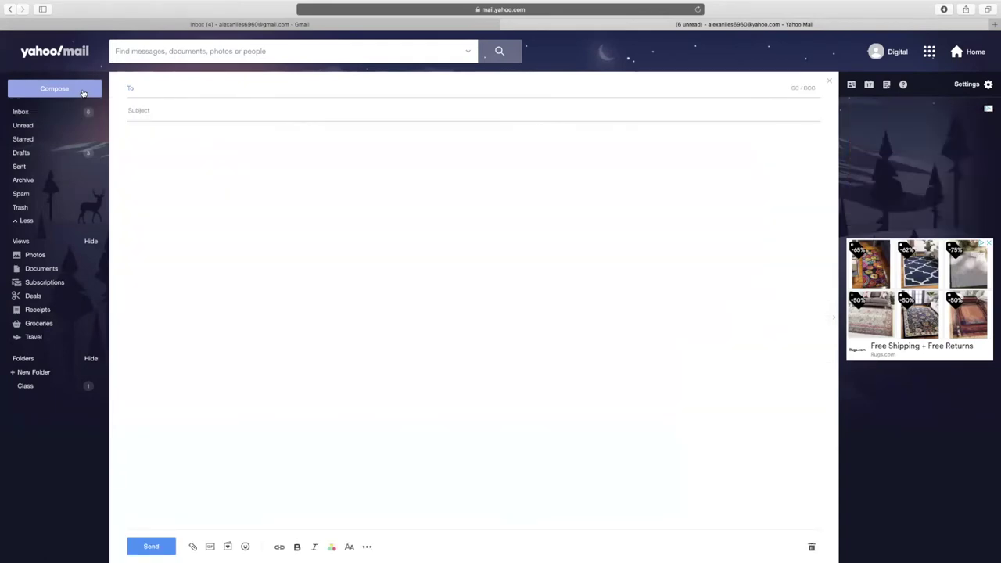
{"action": "type", "text": "dig"}
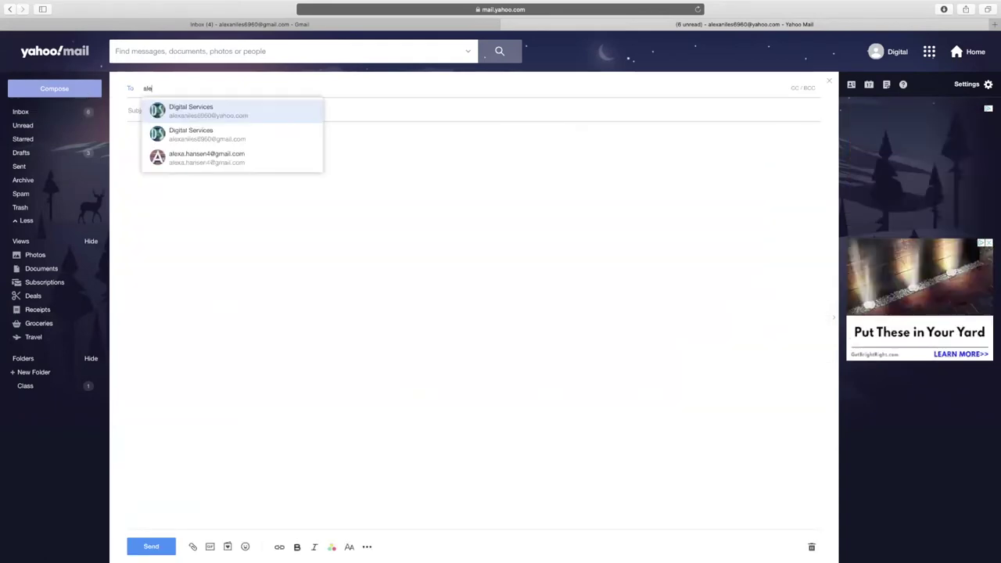
{"action": "key", "text": "Return"}
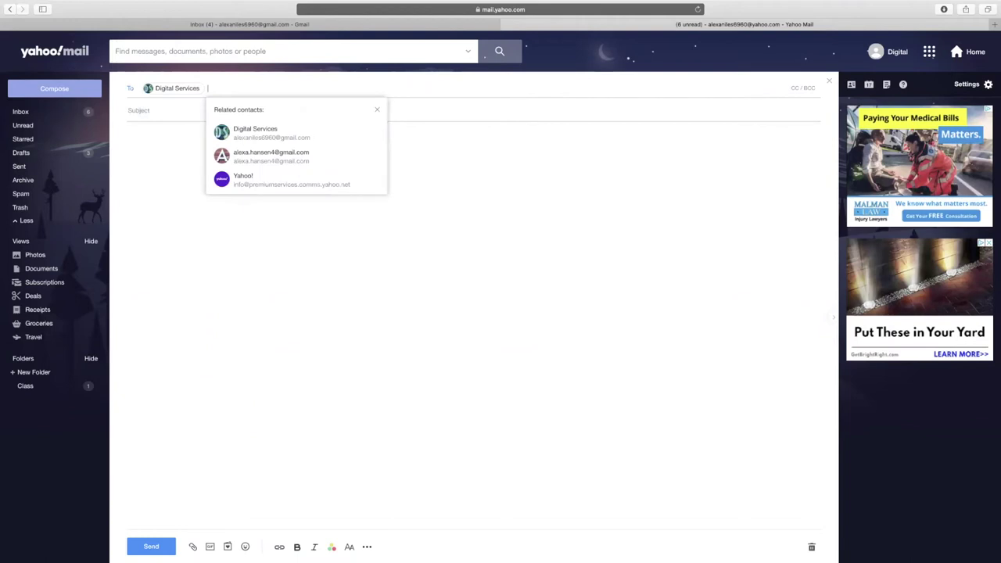
{"action": "left_click", "coordinate": [177, 109]}
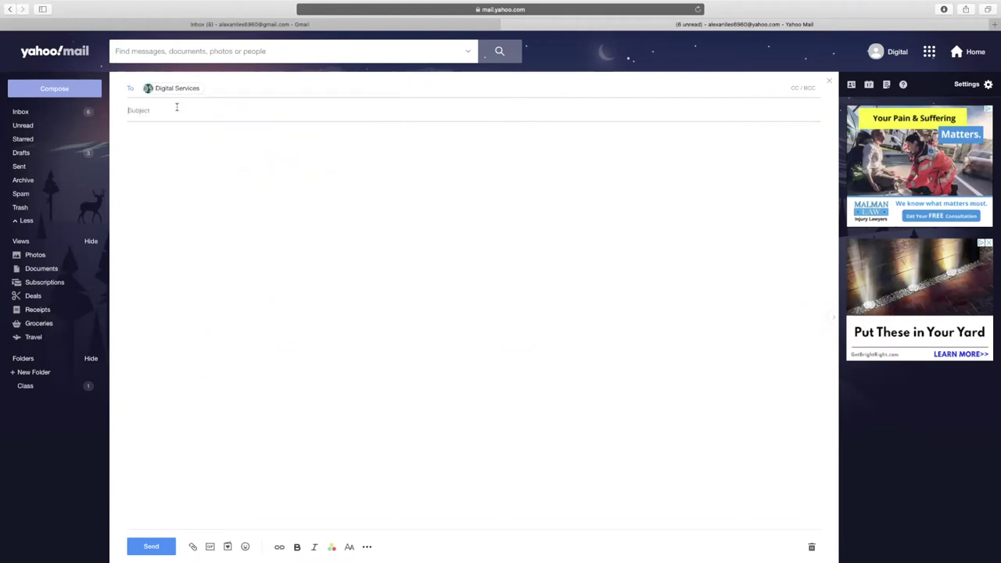
{"action": "type", "text": "Thank you for the gift!"}
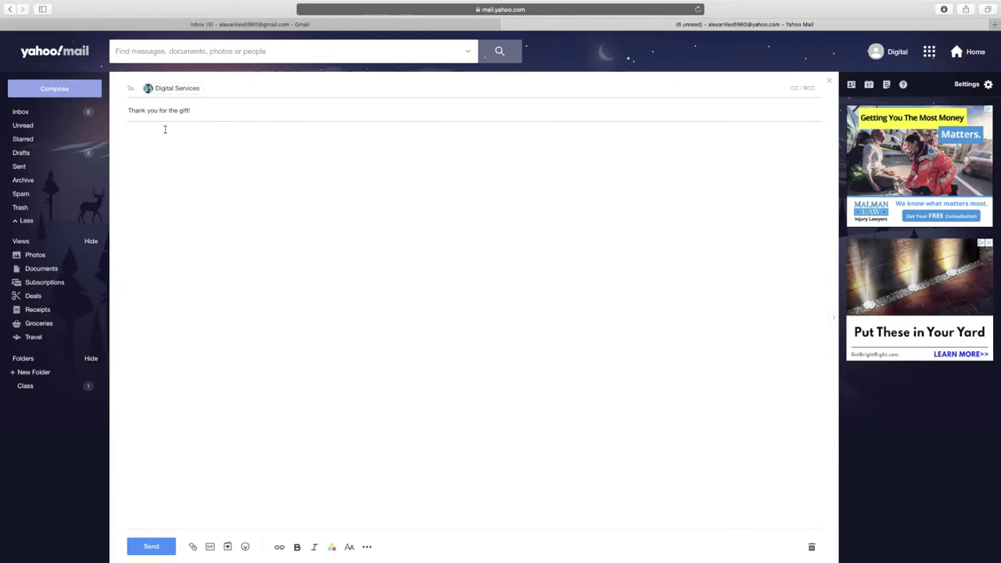
Step: Write 'The birthday gift you sent me was so thoughtful!' and 'Thank you so much!' as the body
{"action": "left_click", "coordinate": [158, 139]}
{"action": "type", "text": "The birthday gift you sent me was so thoughtfu"}
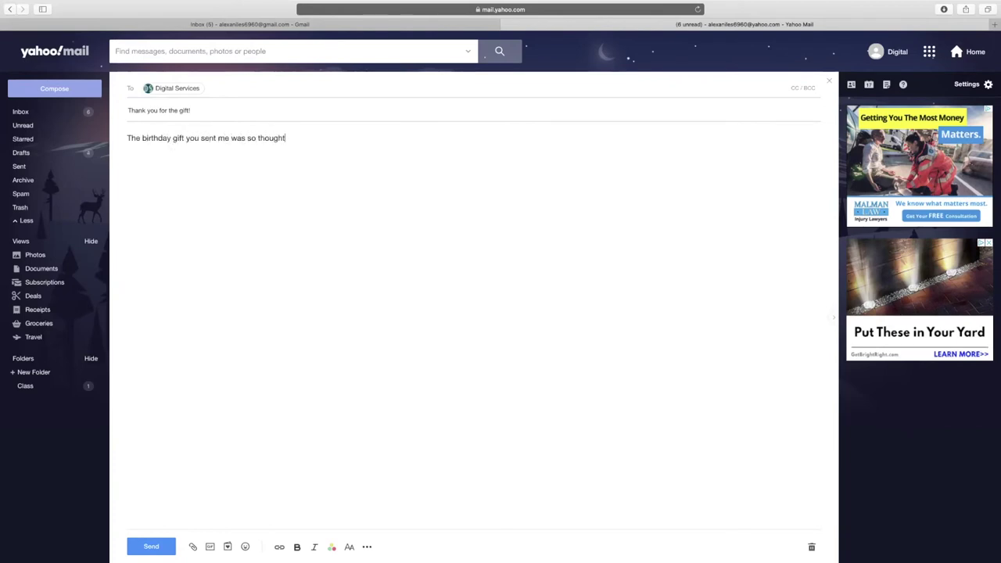
{"action": "type", "text": "l!"}
{"action": "key", "text": "Return"}
{"action": "type", "text": "Thank you so much!"}
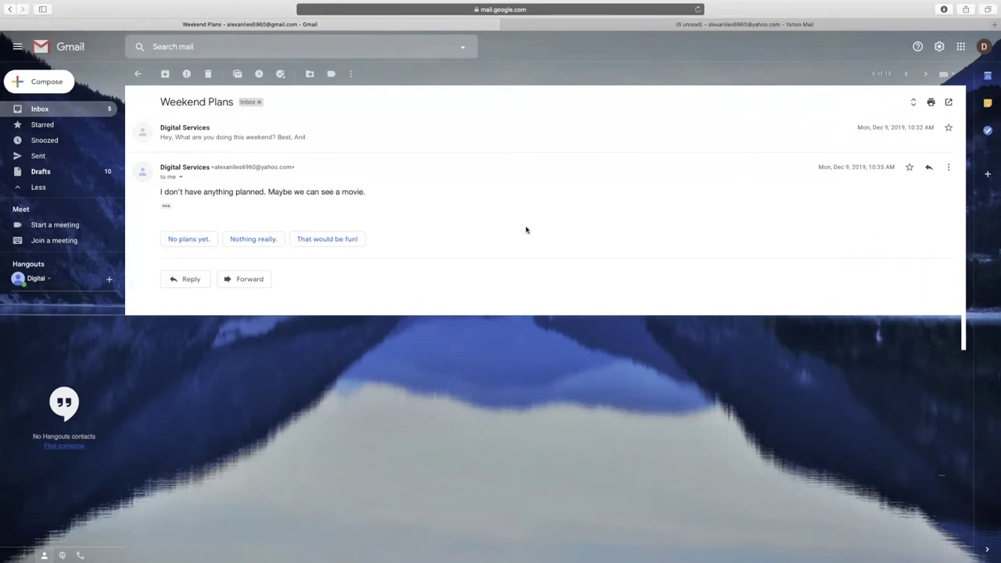
Step: Reply 'I'd love to see a movie! Let me check what's playing…' with the suggested ending, and send
{"action": "left_click", "coordinate": [189, 280]}
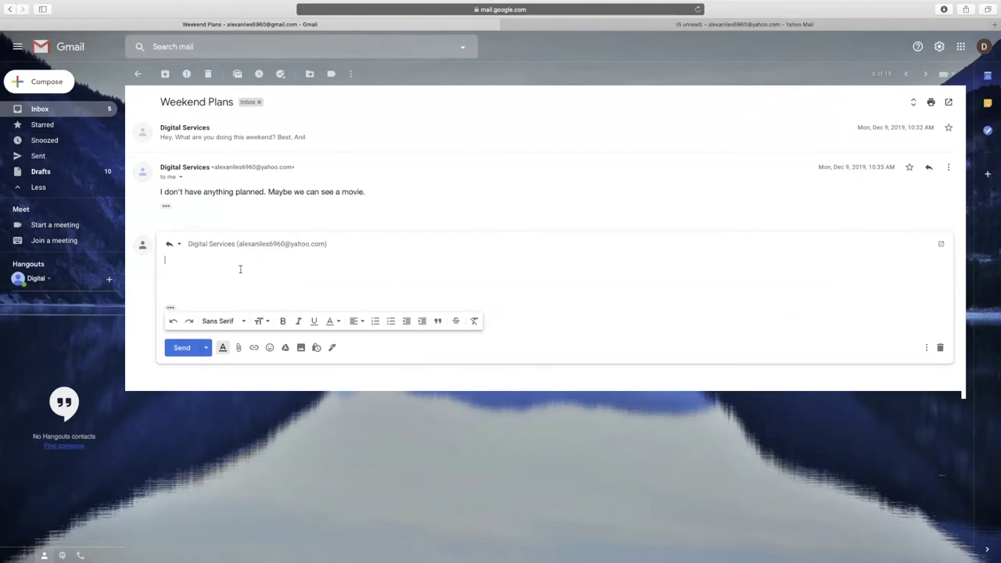
{"action": "type", "text": "I'd love to see a movie! Let me "}
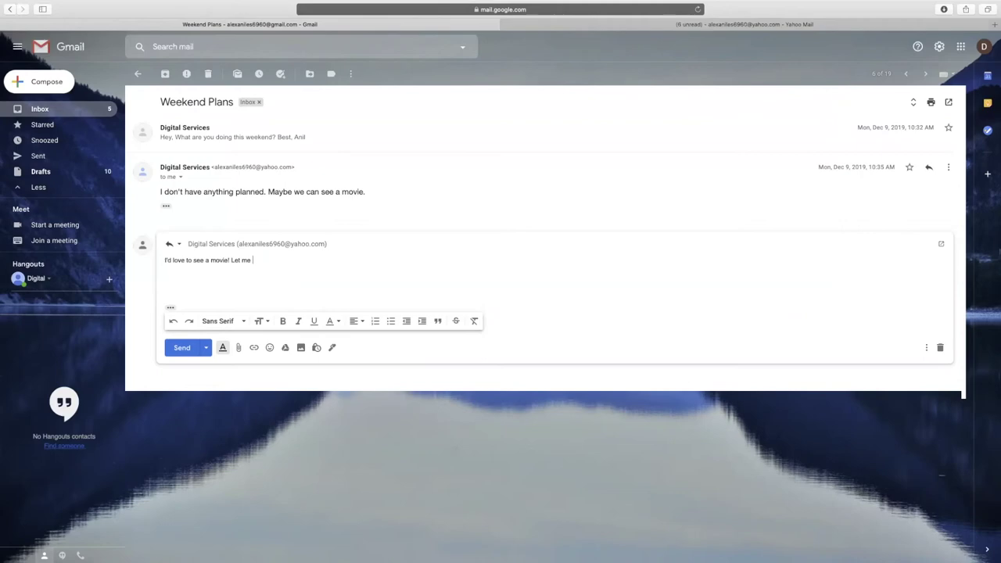
{"action": "type", "text": "check what's playing and I'll get back t"}
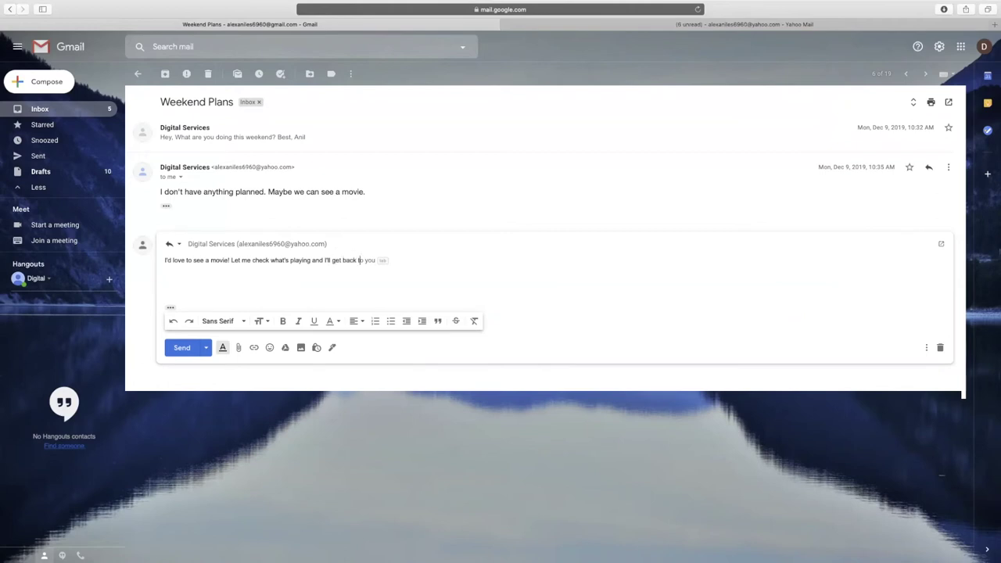
{"action": "key", "text": "Tab"}
{"action": "left_click", "coordinate": [180, 352]}
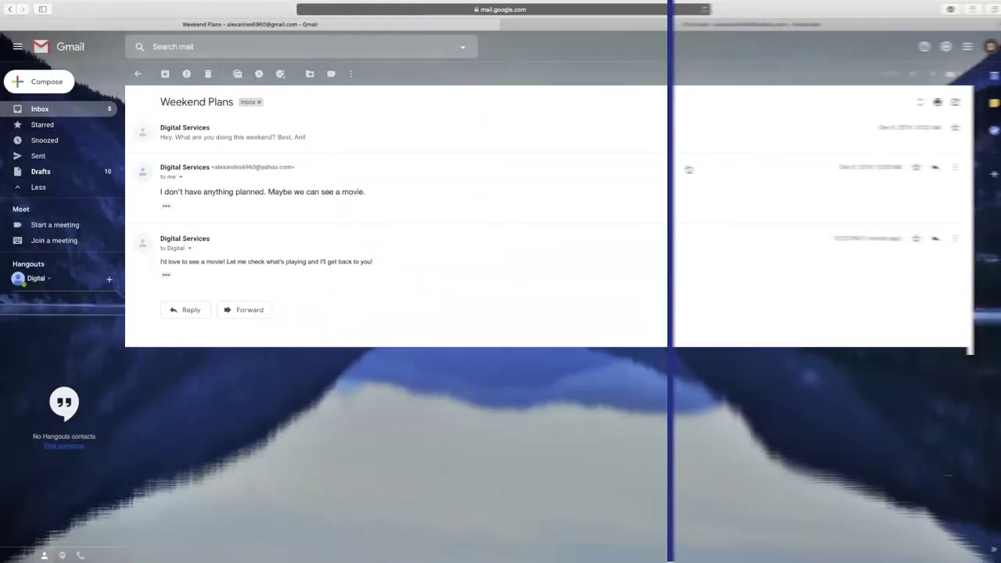
Step: Forward the latest Weekend Plans message to a contact chosen from the suggestions
{"action": "left_click", "coordinate": [244, 314]}
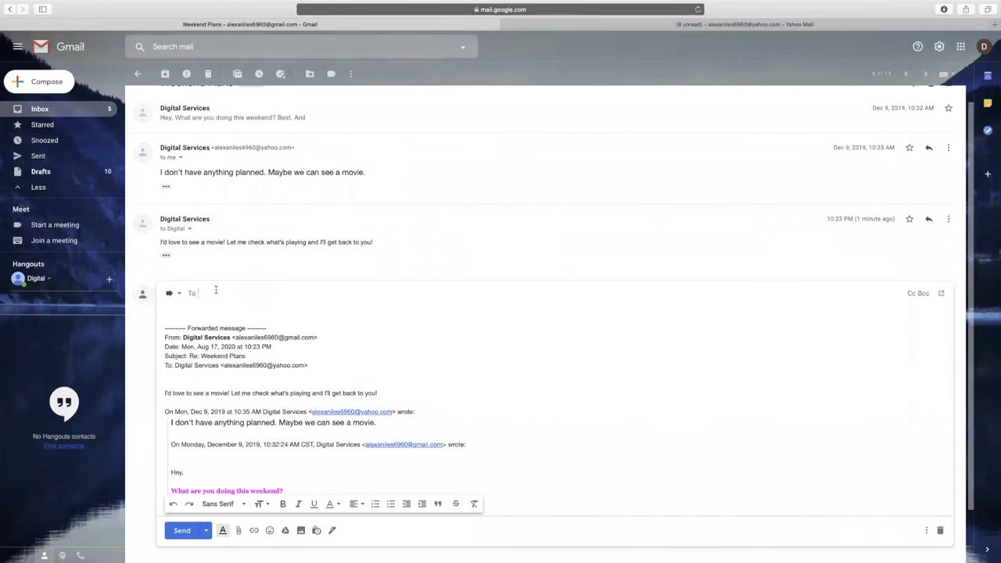
{"action": "type", "text": "al"}
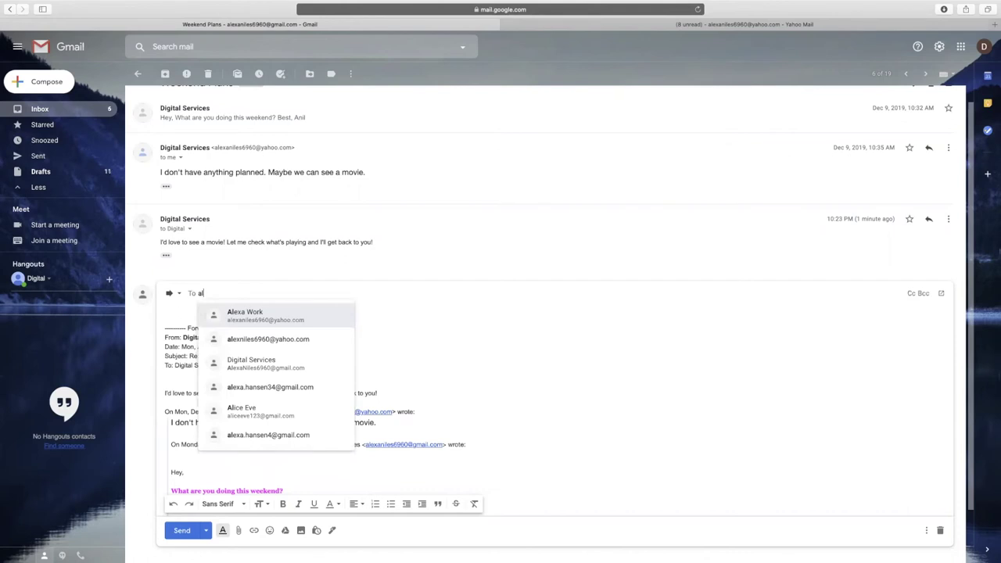
{"action": "left_click", "coordinate": [244, 412]}
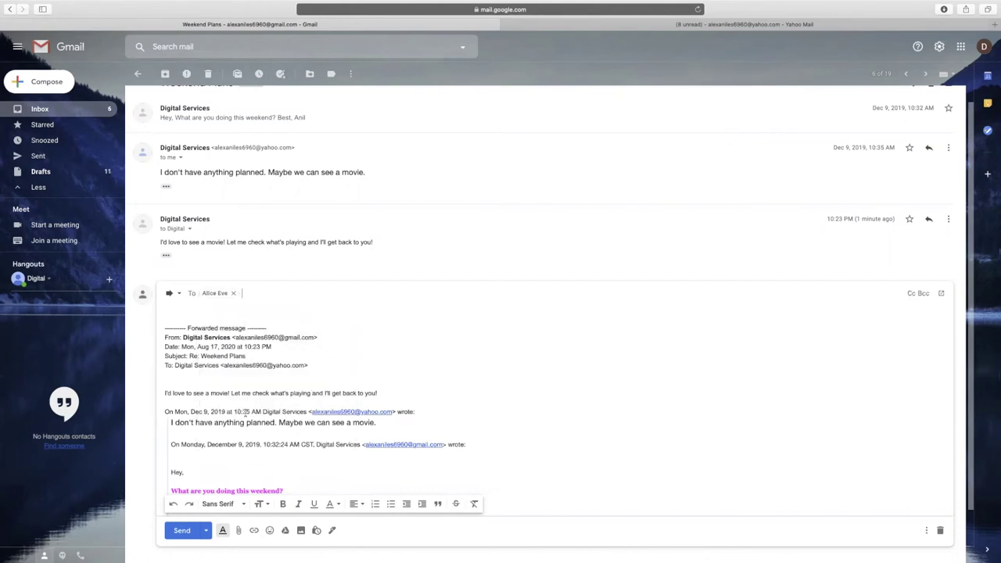
Step: Add a note asking about the weekend movie plus 'See below for who else is invited!', then send
{"action": "left_click", "coordinate": [208, 310]}
{"action": "type", "text": "Hey, we're going to s"}
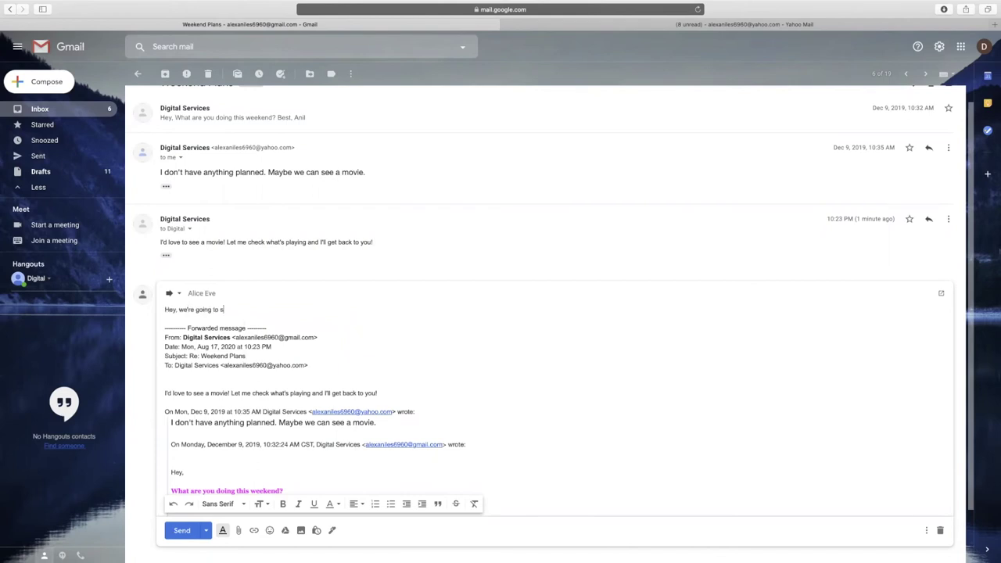
{"action": "type", "text": "ee a movie this weekend. An"}
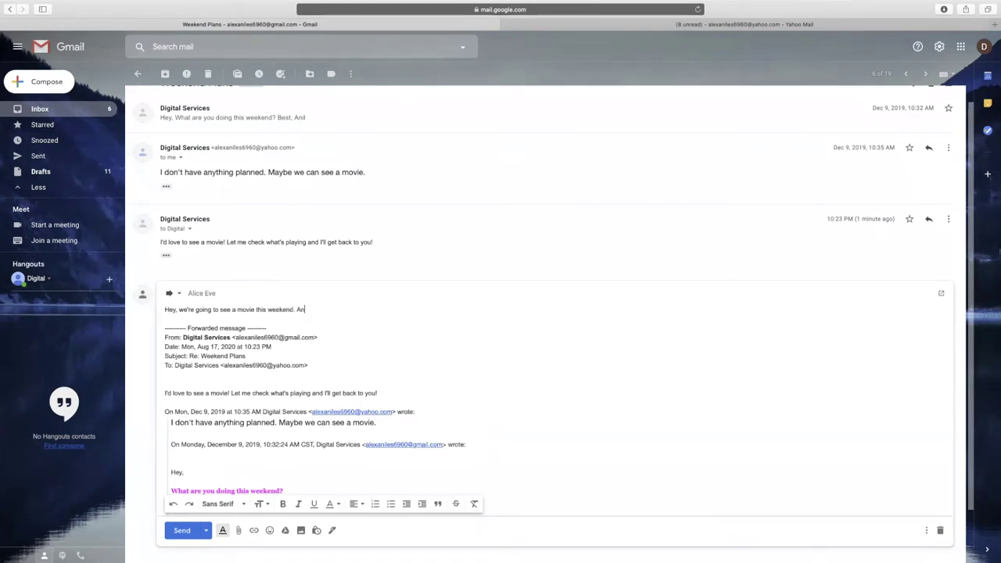
{"action": "type", "text": "y interest in going?"}
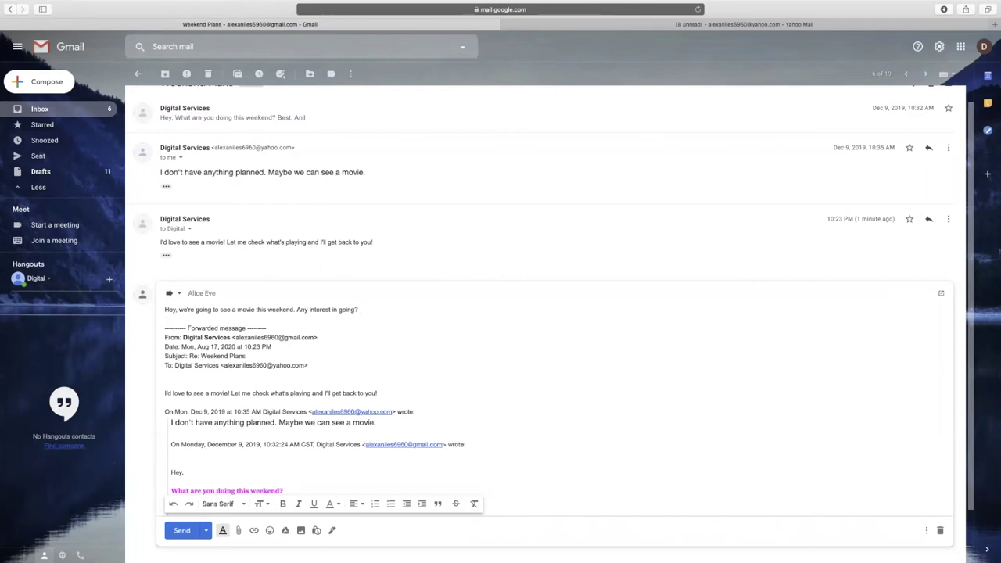
{"action": "key", "text": "Return"}
{"action": "type", "text": "See below for who"}
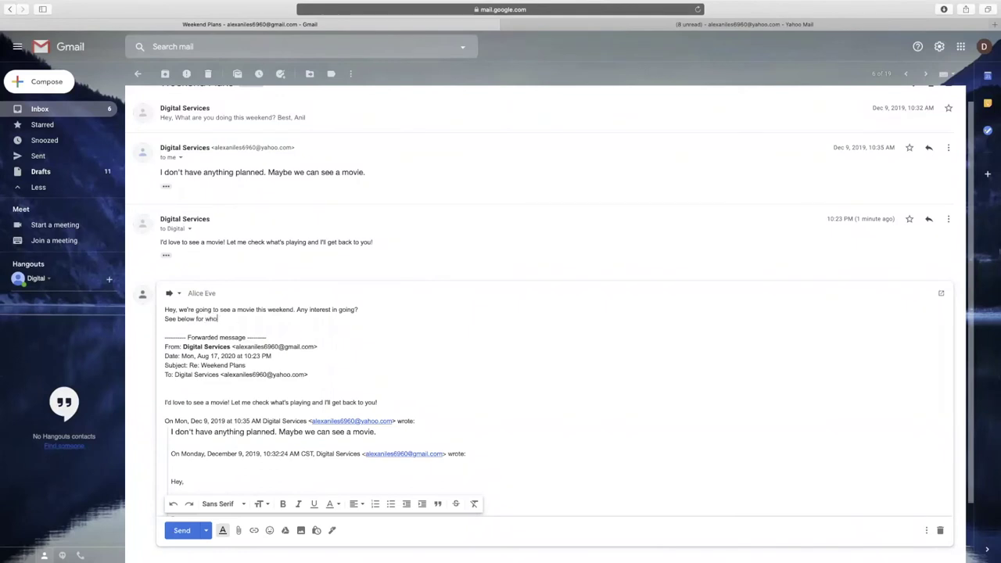
{"action": "type", "text": " else is invited!"}
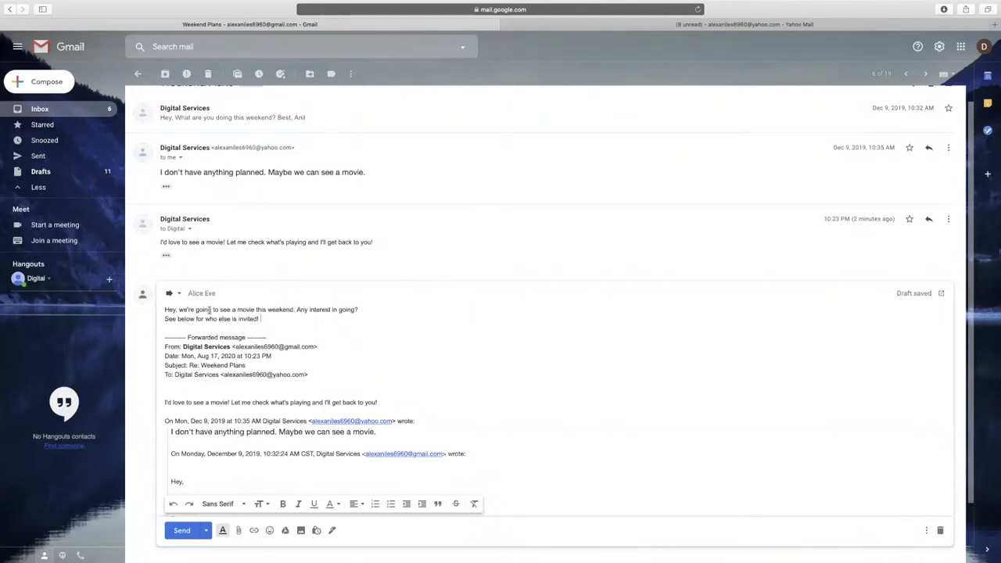
{"action": "scroll", "coordinate": [224, 383], "scroll_direction": "down", "scroll_amount": 1}
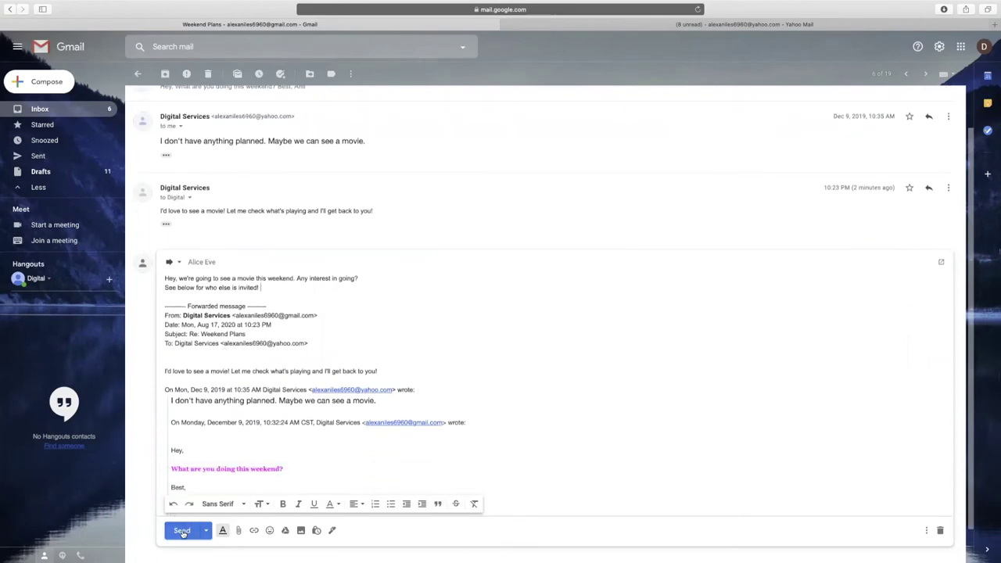
{"action": "left_click", "coordinate": [182, 532]}
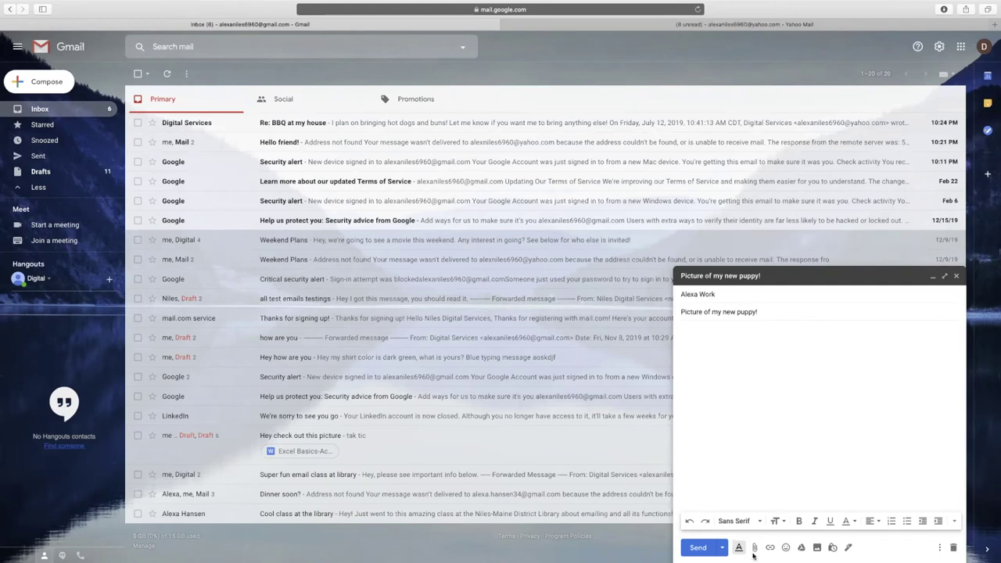
Step: Attach the 'My new puppy' photo from the Desktop to the 'Picture of my new puppy!' draft
{"action": "left_click", "coordinate": [754, 548]}
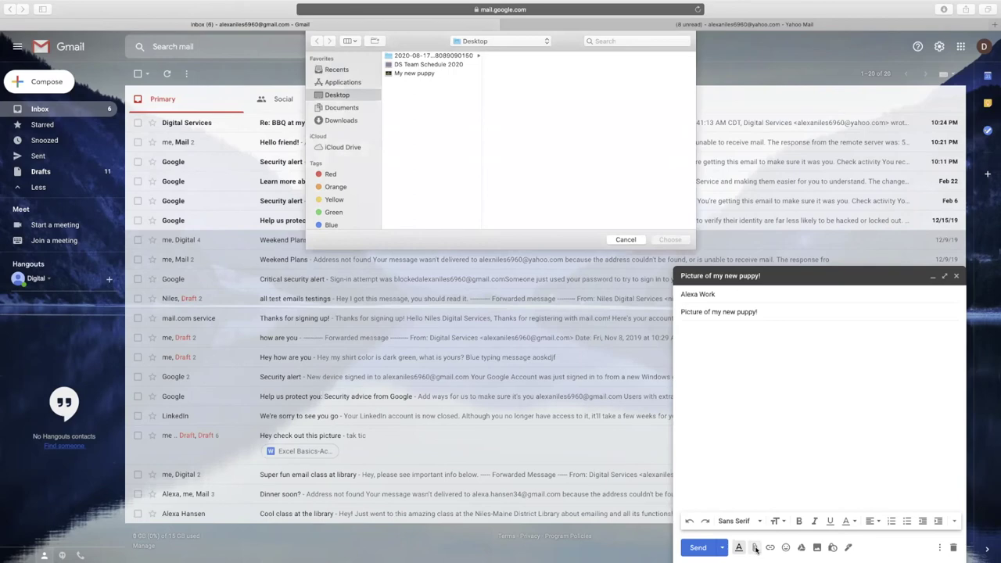
{"action": "left_click", "coordinate": [412, 73]}
{"action": "left_click", "coordinate": [670, 239]}
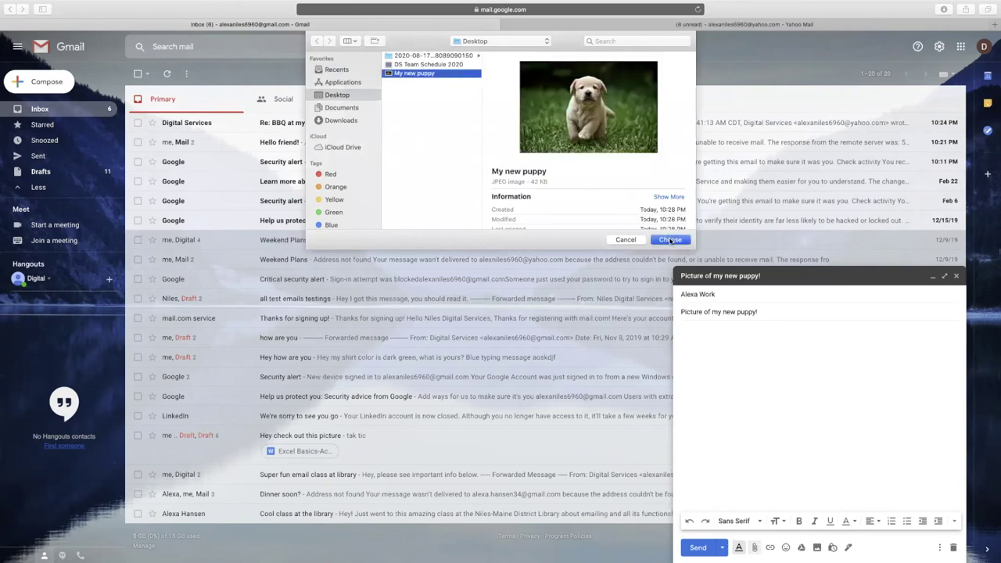
{"action": "left_click", "coordinate": [756, 462]}
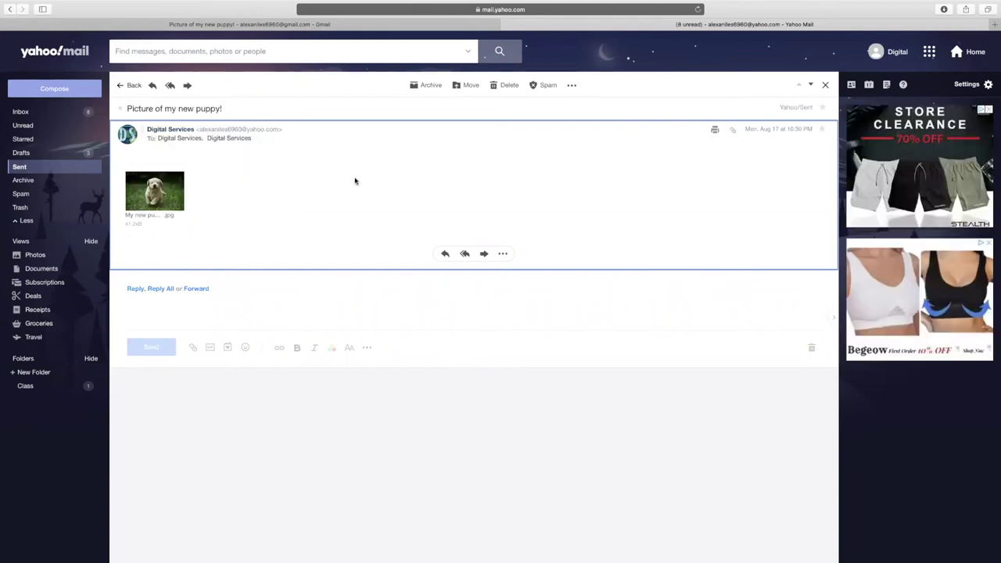
Step: Download the puppy photo attachment from the Yahoo message
{"action": "mouse_move", "coordinate": [181, 189]}
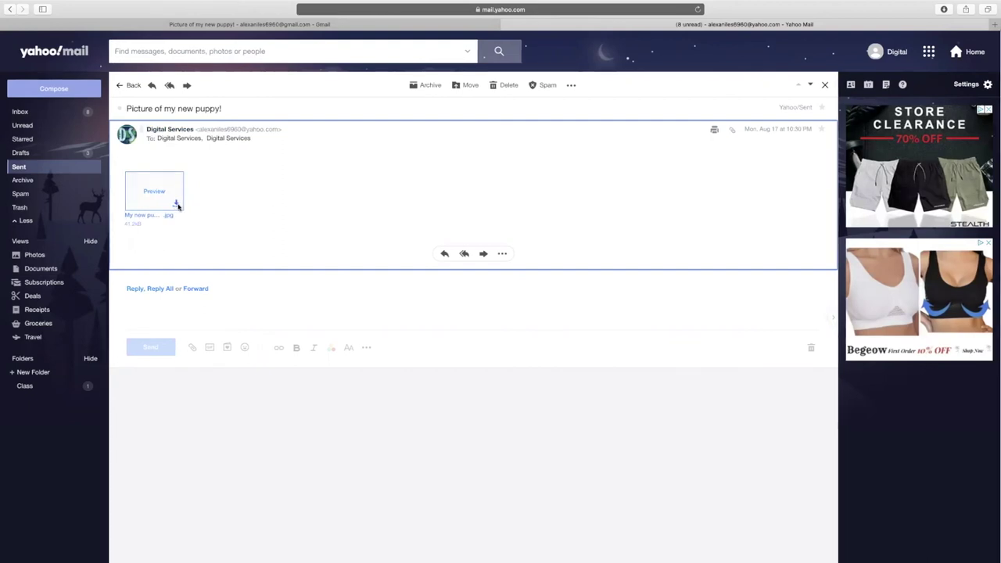
{"action": "left_click", "coordinate": [177, 204]}
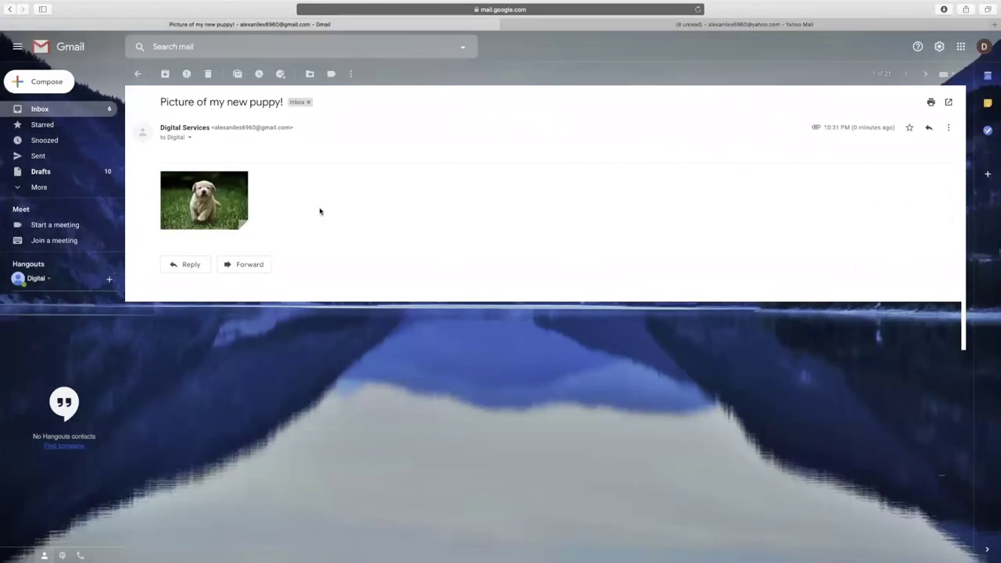
Step: Download the My new puppy.jpg attachment from the received message
{"action": "mouse_move", "coordinate": [223, 205]}
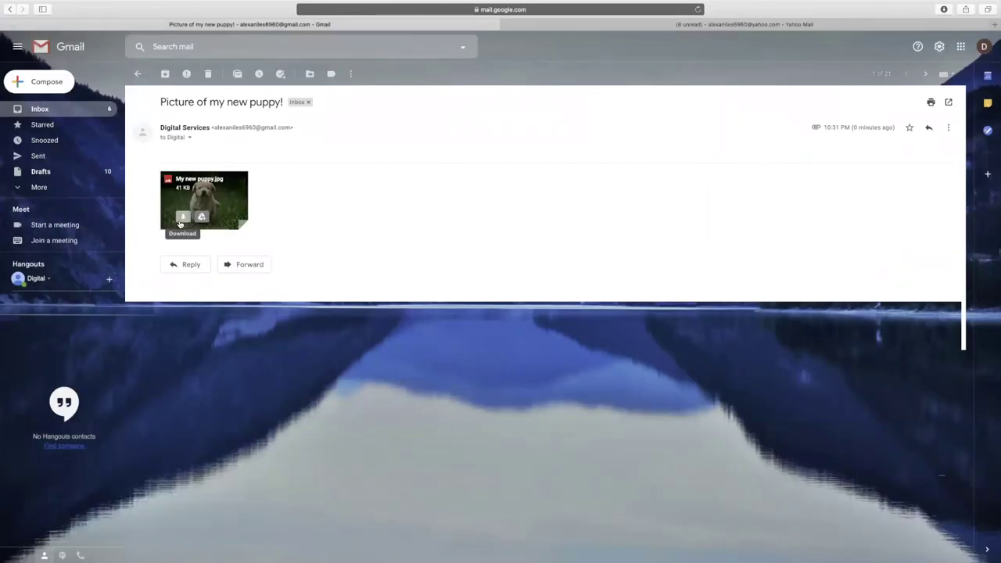
{"action": "left_click", "coordinate": [181, 218]}
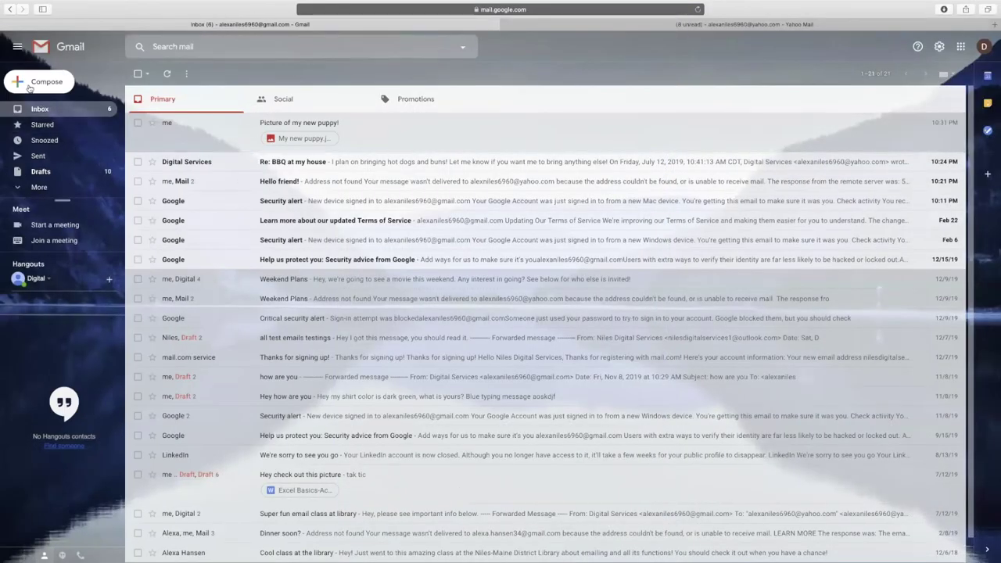
Step: Start a new email to the contact suggested for 'ale' and close it as a draft
{"action": "left_click", "coordinate": [29, 86]}
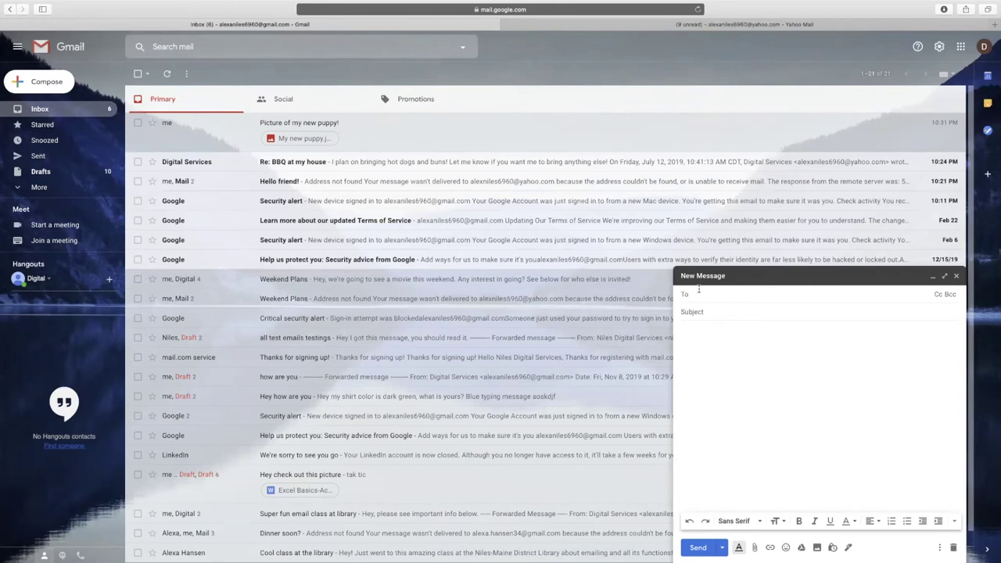
{"action": "type", "text": "ale"}
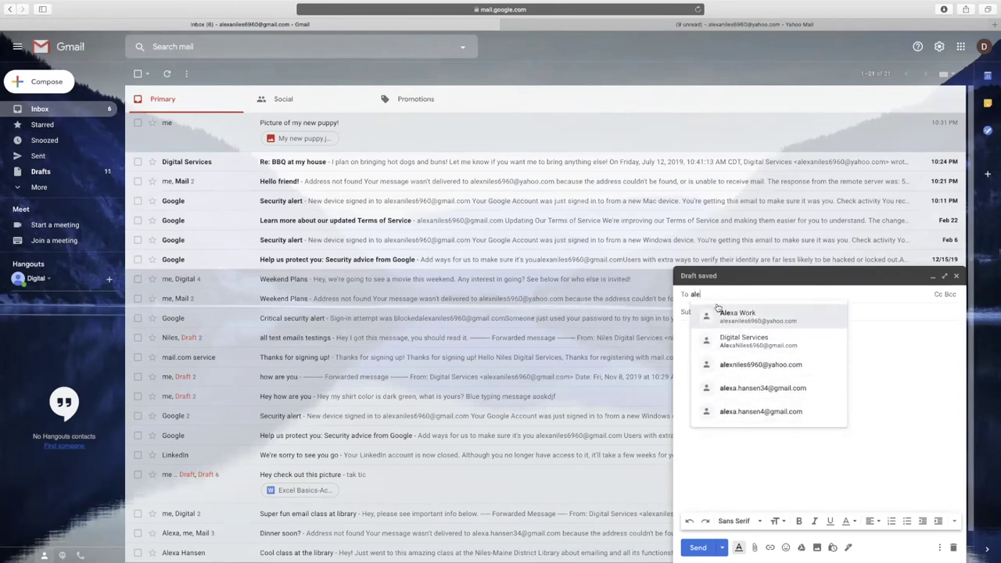
{"action": "left_click", "coordinate": [754, 388]}
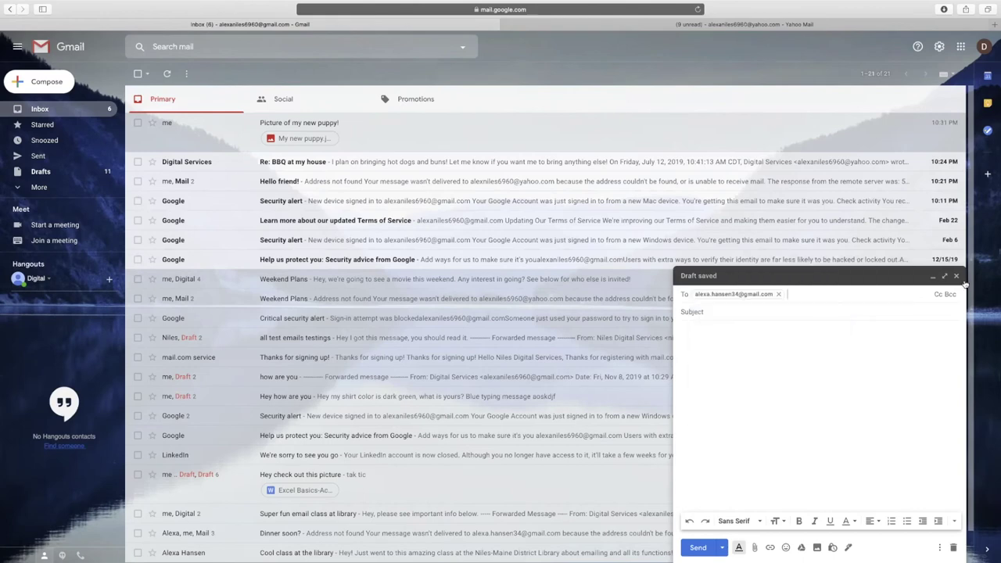
{"action": "left_click", "coordinate": [956, 277]}
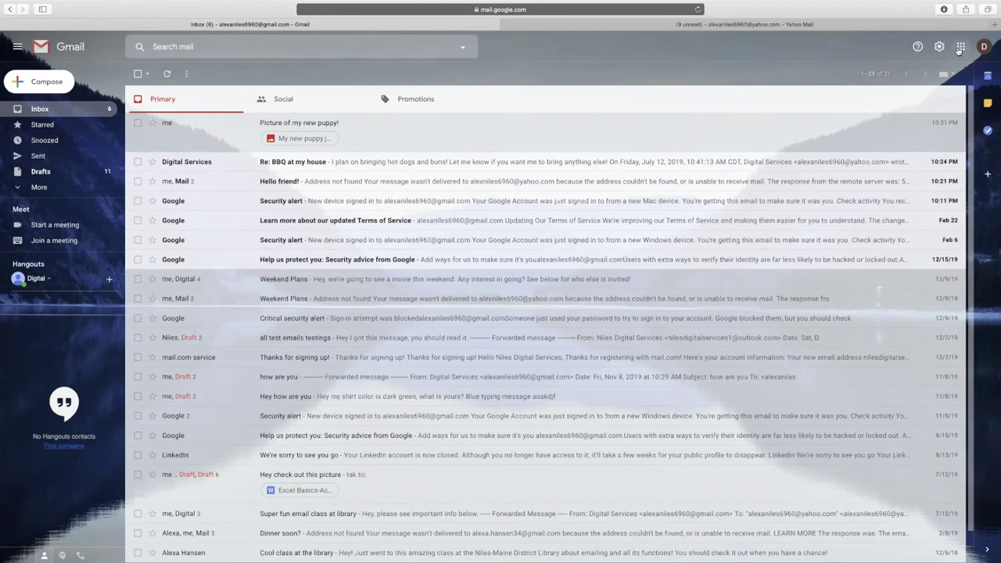
Step: Open Google Contacts from the apps grid and show the Create contact options
{"action": "left_click", "coordinate": [960, 48]}
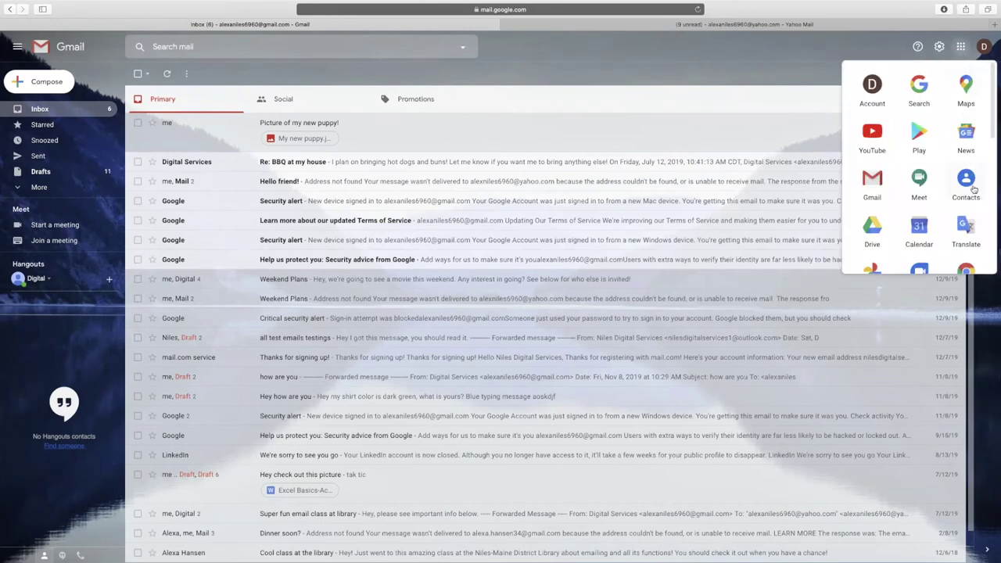
{"action": "left_click", "coordinate": [973, 189]}
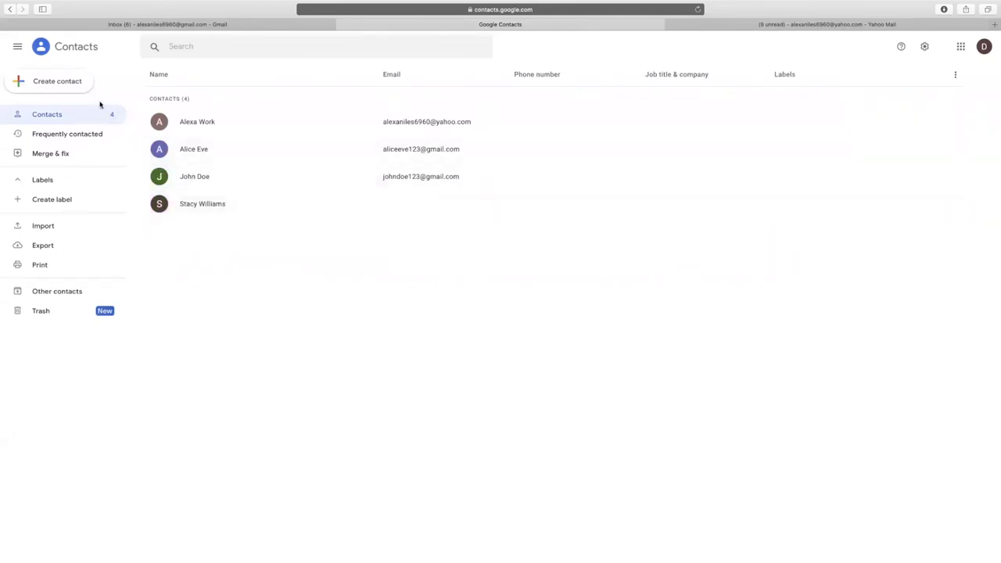
{"action": "left_click", "coordinate": [78, 82]}
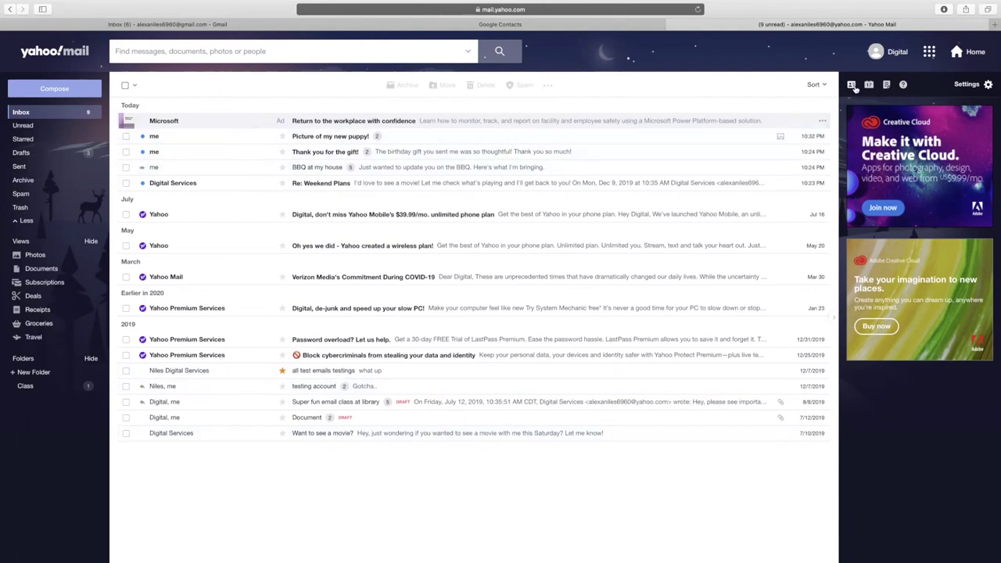
Step: Open a blank Yahoo new-contact form from the sidebar and scroll through its fields
{"action": "left_click", "coordinate": [852, 84]}
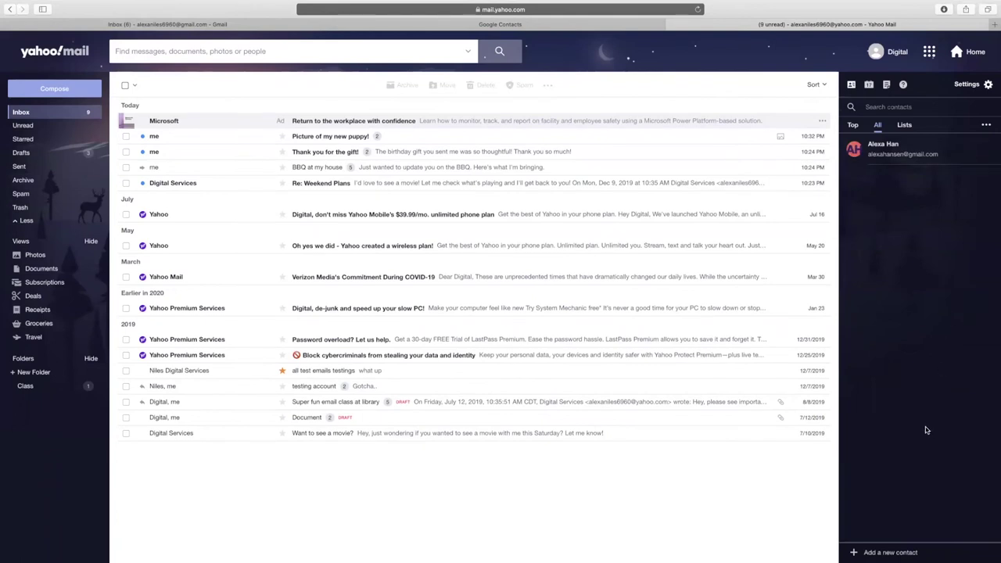
{"action": "left_click", "coordinate": [893, 553]}
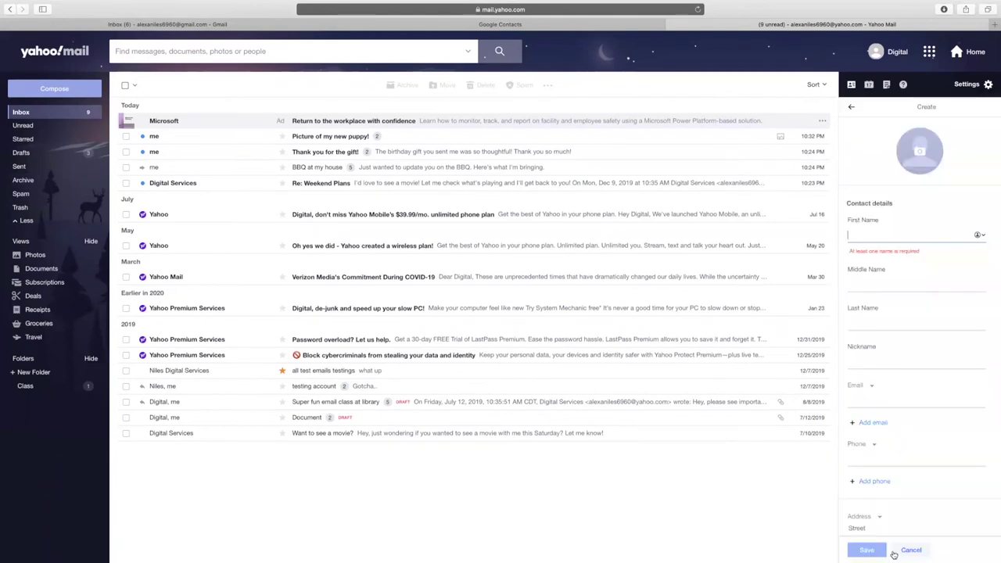
{"action": "scroll", "coordinate": [954, 288], "scroll_direction": "down", "scroll_amount": 3}
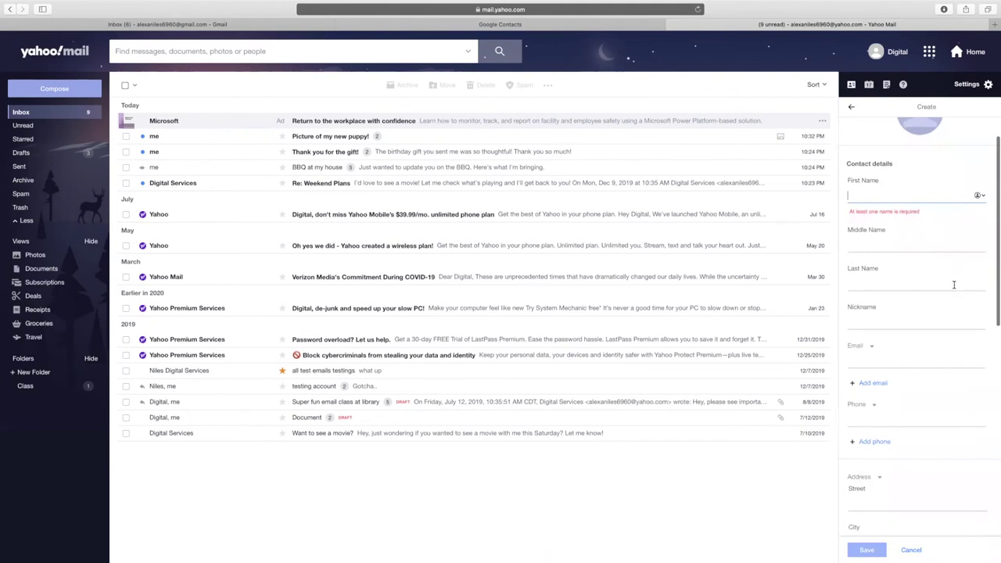
{"action": "scroll", "coordinate": [954, 289], "scroll_direction": "down", "scroll_amount": 2}
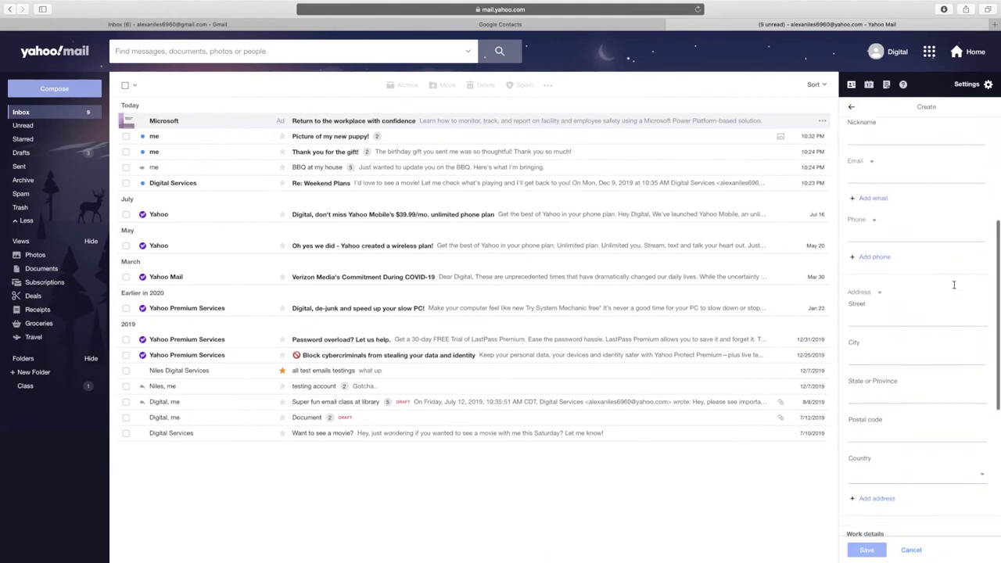
{"action": "scroll", "coordinate": [953, 285], "scroll_direction": "down", "scroll_amount": 5}
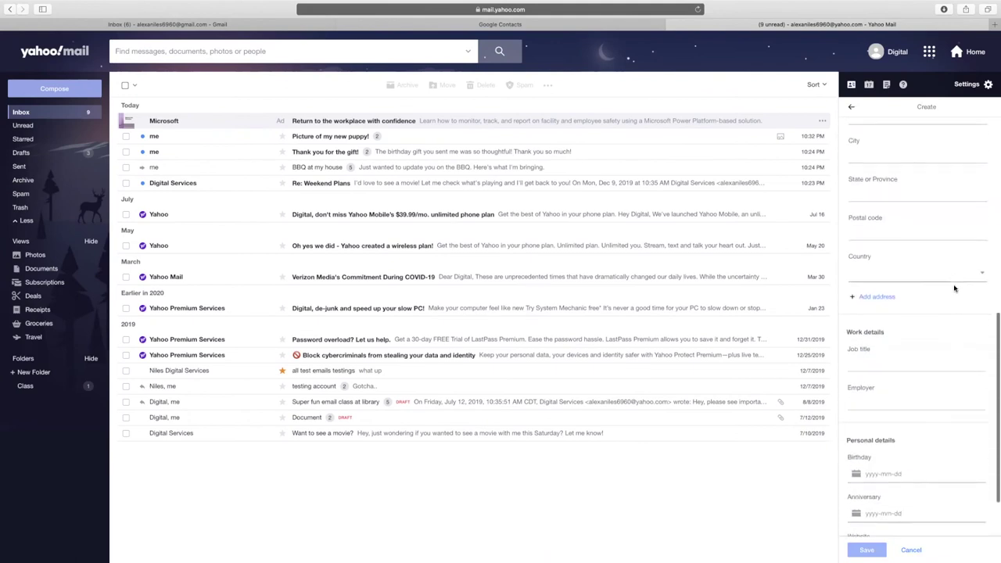
{"action": "scroll", "coordinate": [954, 288], "scroll_direction": "down", "scroll_amount": 2}
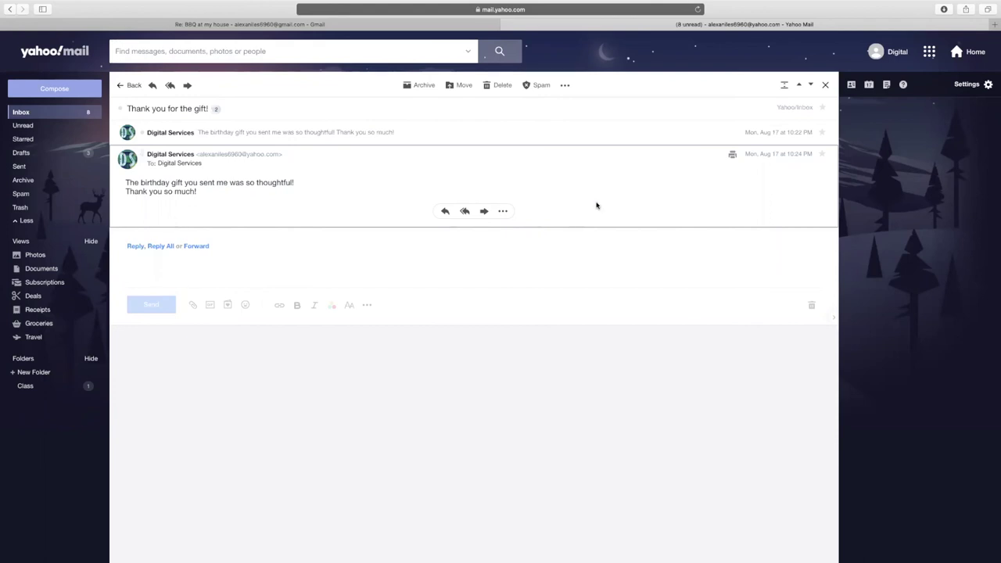
Step: Open the print settings for the 'Thank you for the gift!' message
{"action": "left_click", "coordinate": [732, 155]}
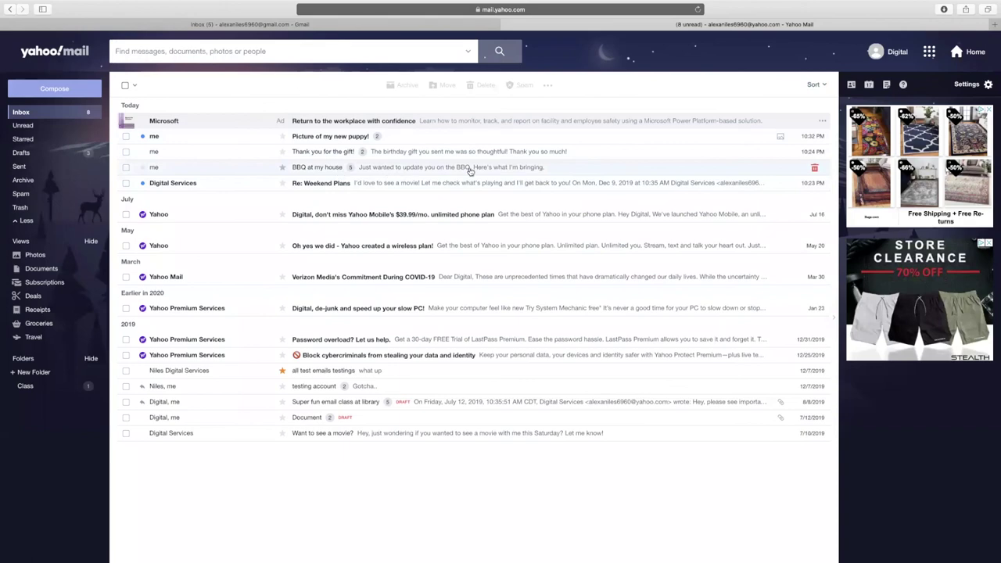
Step: Open the Yahoo account menu at top right to sign out
{"action": "left_click", "coordinate": [897, 57]}
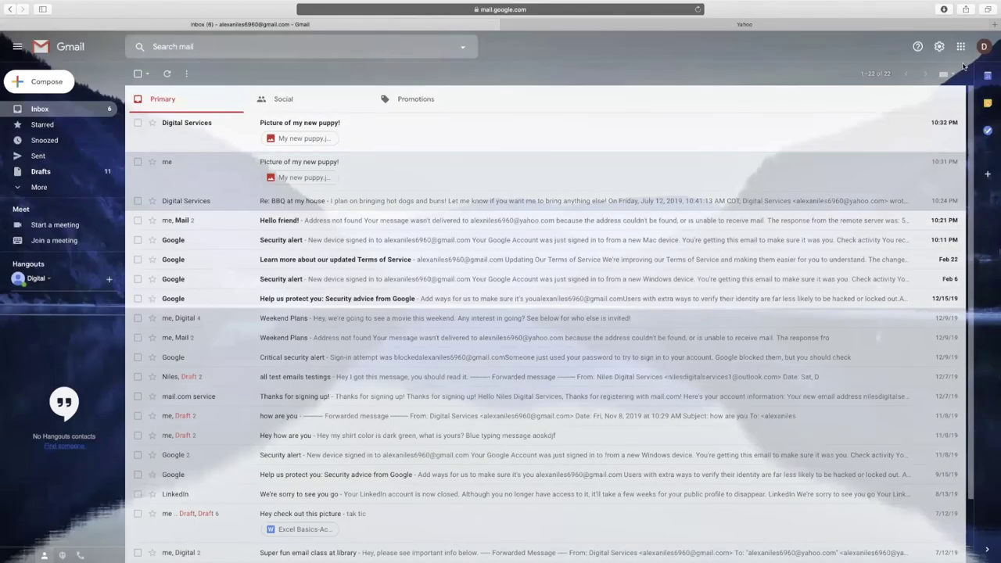
Step: Open the Google account dropdown from the 'D' profile avatar
{"action": "left_click", "coordinate": [984, 47]}
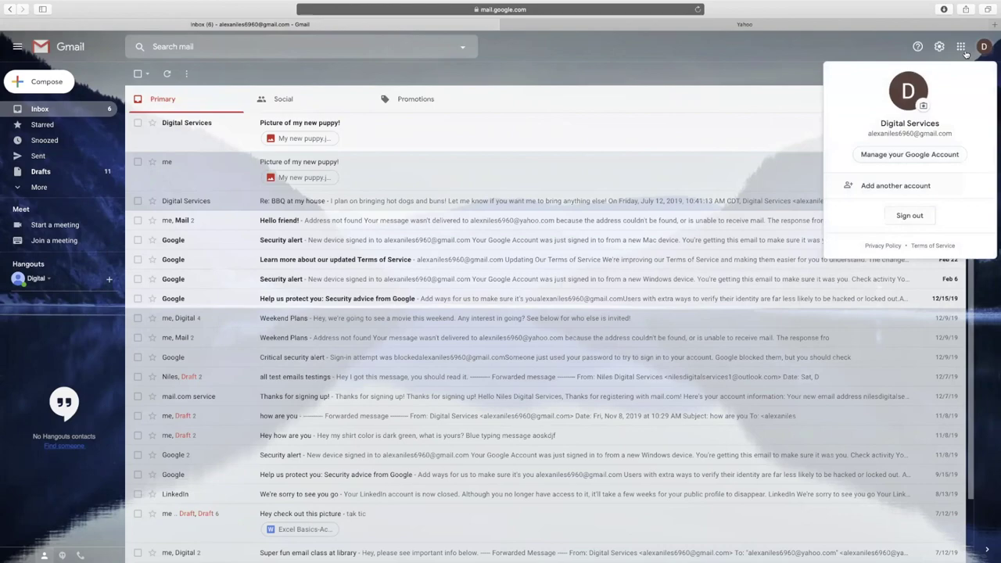